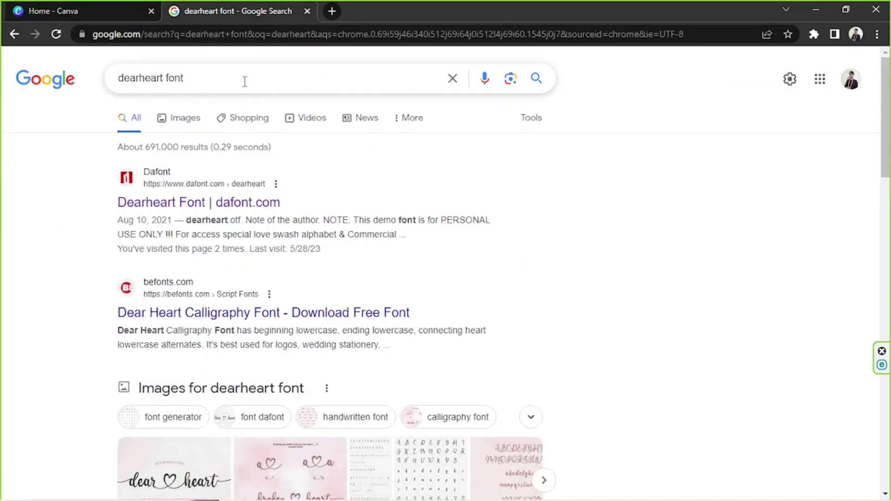
# Open the Dearheart Font page on dafont.com from the search results for "dearheart font"
pyautogui.moveTo(183, 77); pyautogui.dragTo(119, 80)
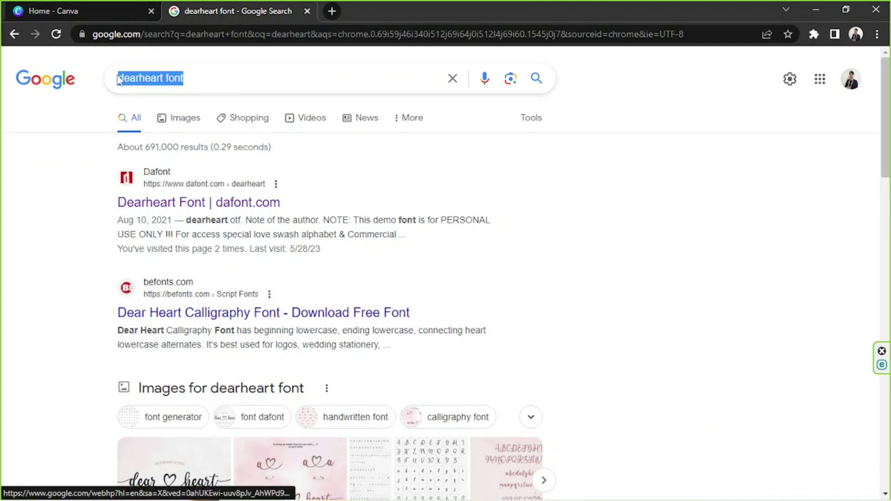
pyautogui.click(198, 74)
pyautogui.click(727, 203)
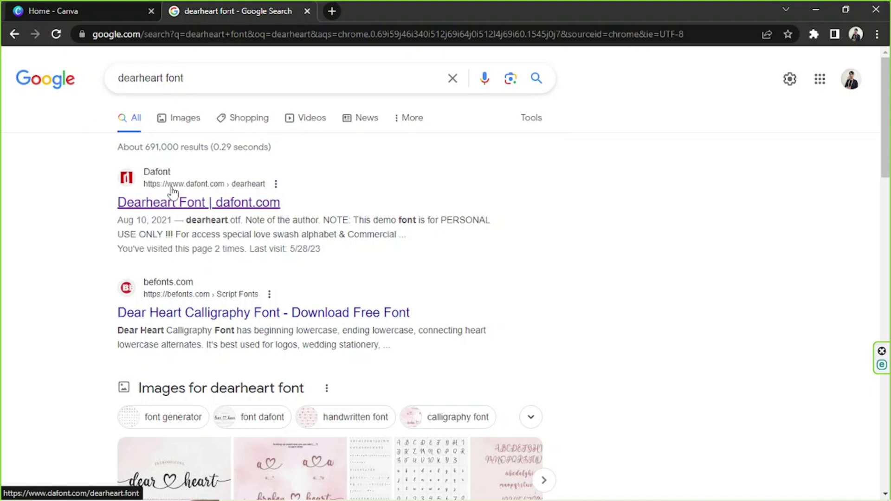
pyautogui.click(138, 207)
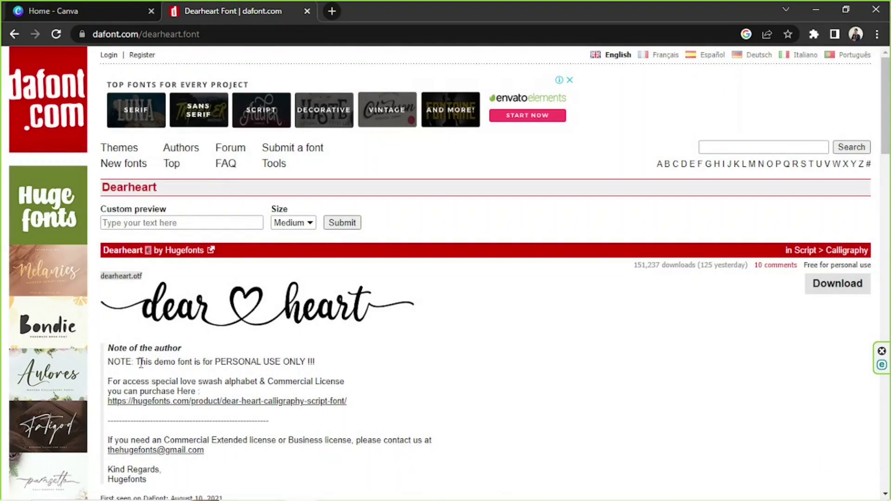
# Examine the author's note on the Dearheart page about permitted use and the special love swash alphabet
pyautogui.moveTo(138, 363); pyautogui.dragTo(341, 365)
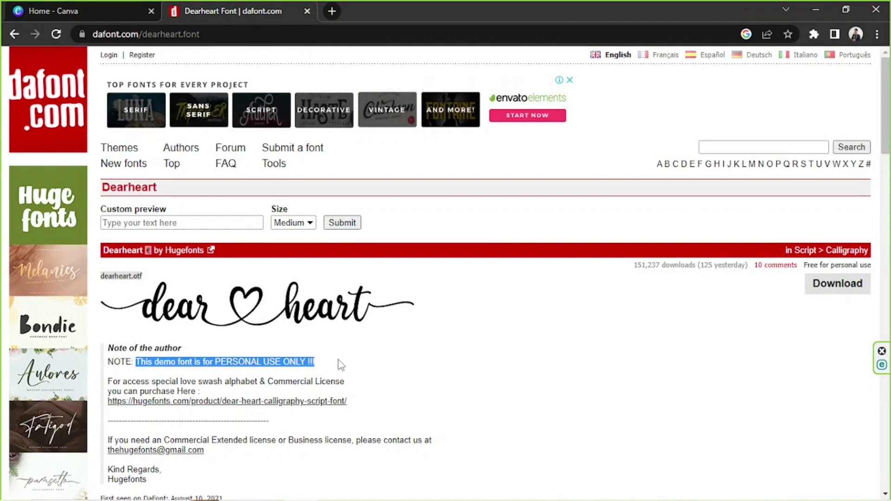
pyautogui.click(364, 352)
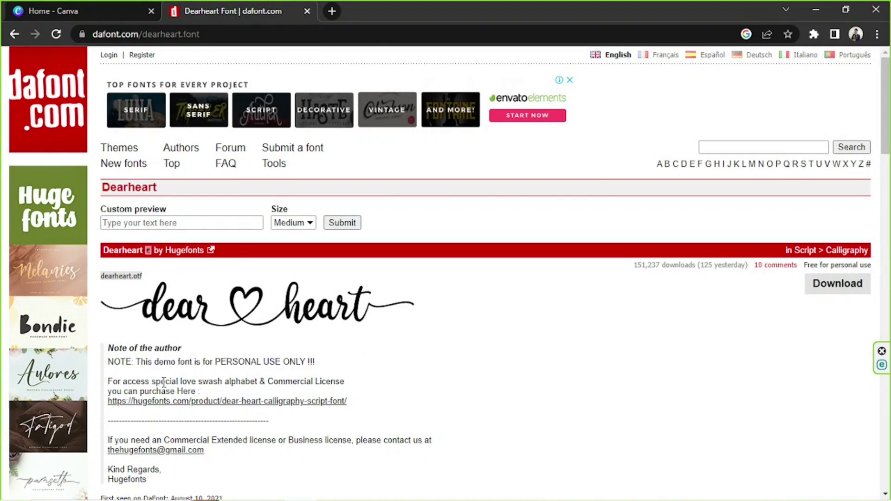
pyautogui.moveTo(152, 381); pyautogui.dragTo(258, 382)
pyautogui.click(404, 384)
# Download the dearheart ZIP archive into a new folder named Fonts inside the Canva Samples folder
pyautogui.click(871, 290)
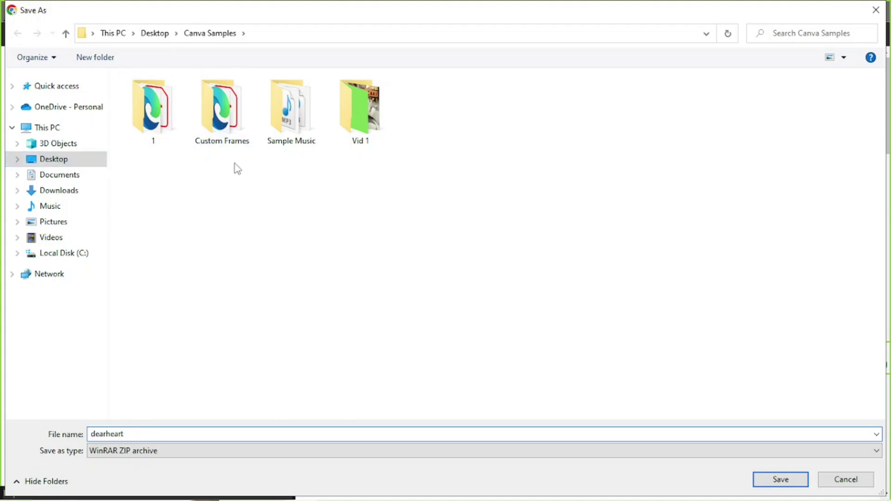
pyautogui.rightClick(235, 164)
pyautogui.moveTo(265, 301)
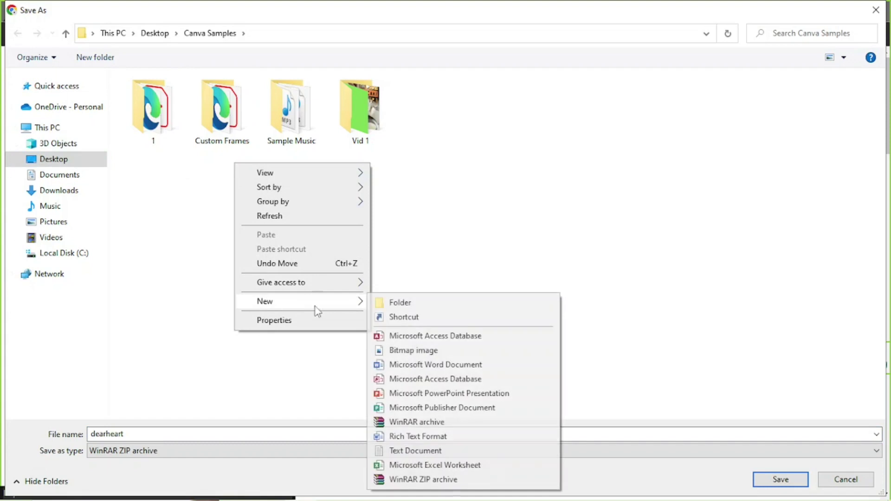
pyautogui.click(415, 307)
pyautogui.write('Fonts')
pyautogui.press('Return')
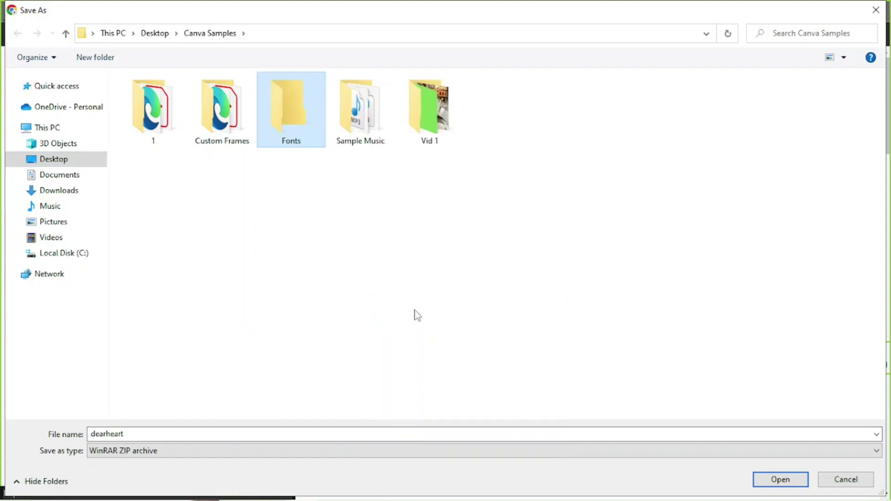
pyautogui.doubleClick(293, 108)
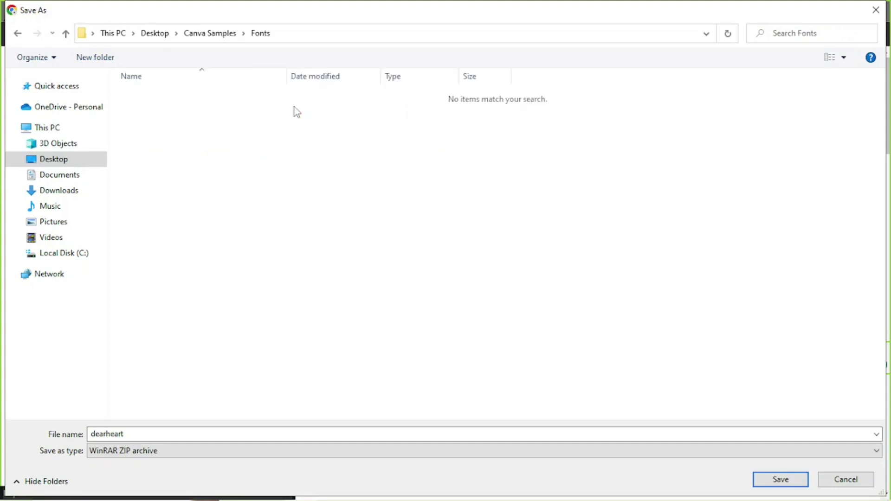
pyautogui.click(771, 479)
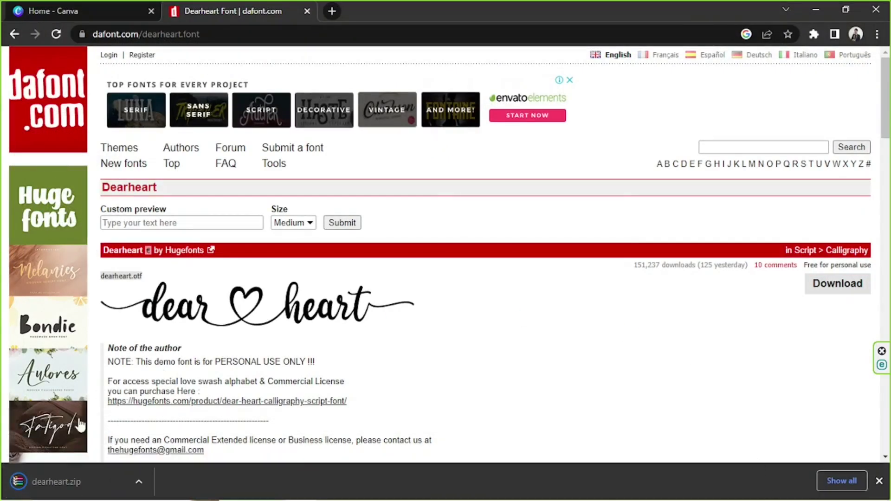
# Show the downloaded dearheart archive in its folder, extract it right there, and minimize the file window
pyautogui.click(139, 481)
pyautogui.click(175, 439)
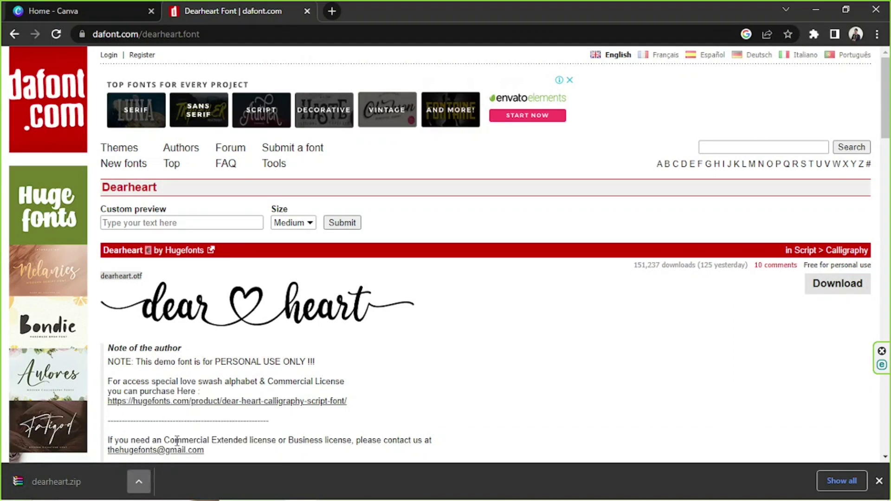
pyautogui.click(781, 72)
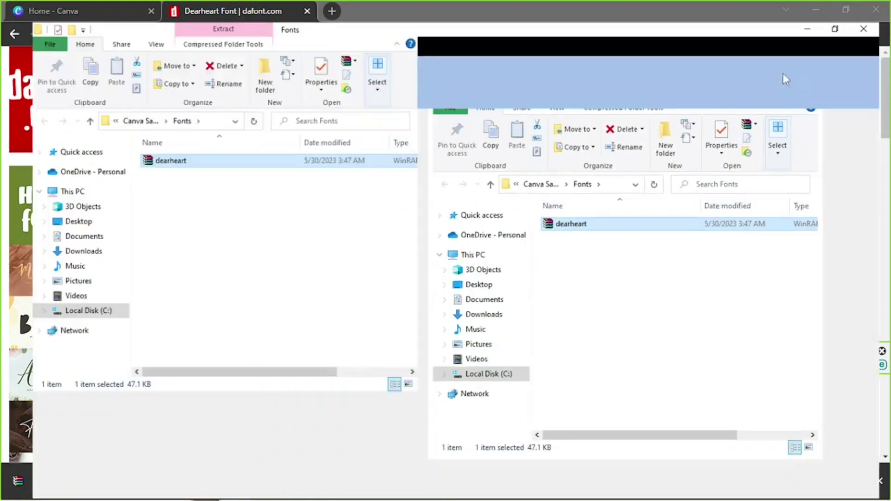
pyautogui.rightClick(253, 154)
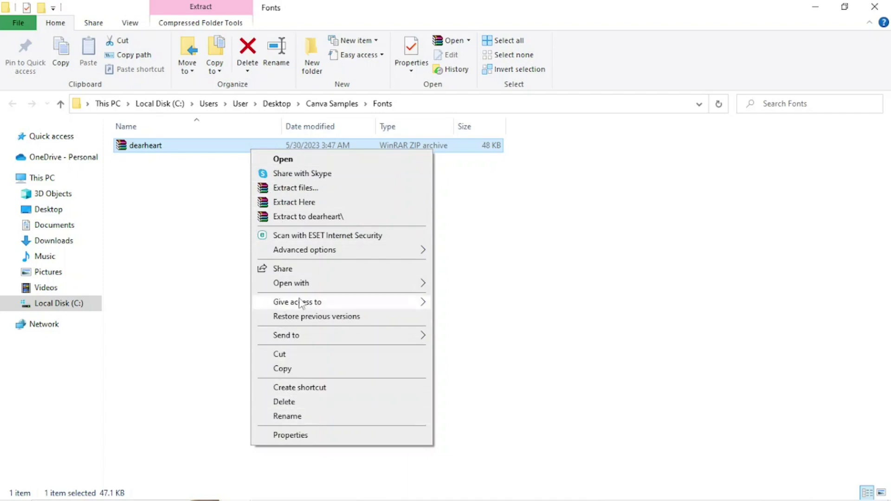
pyautogui.click(302, 203)
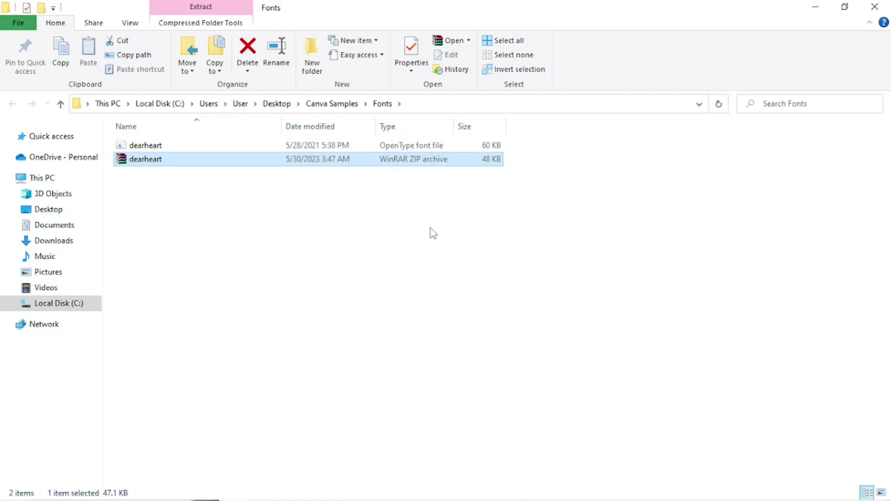
pyautogui.click(396, 145)
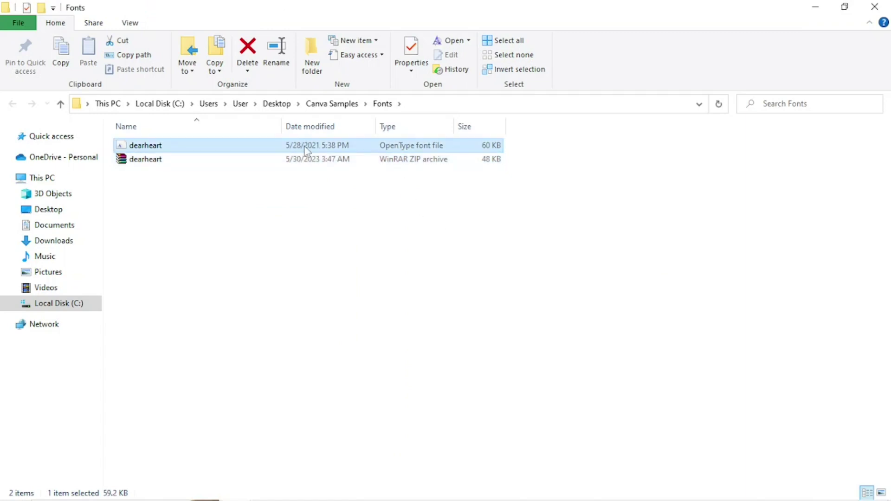
pyautogui.click(846, 6)
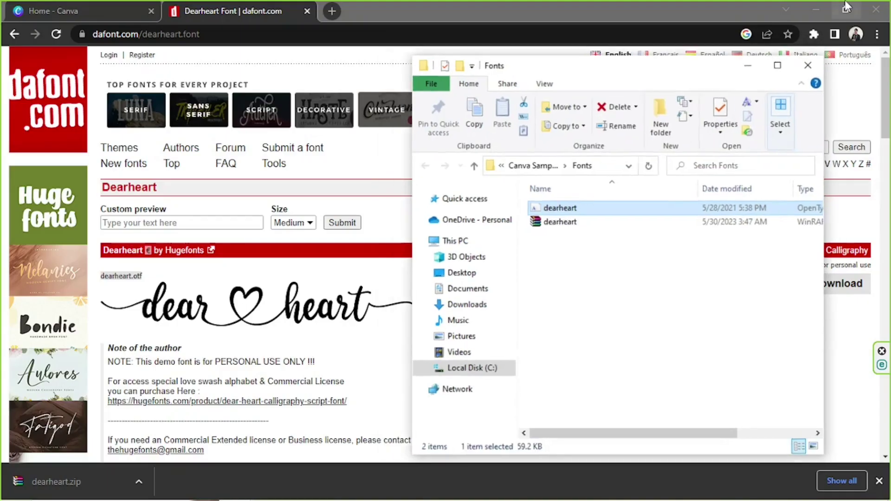
pyautogui.click(751, 71)
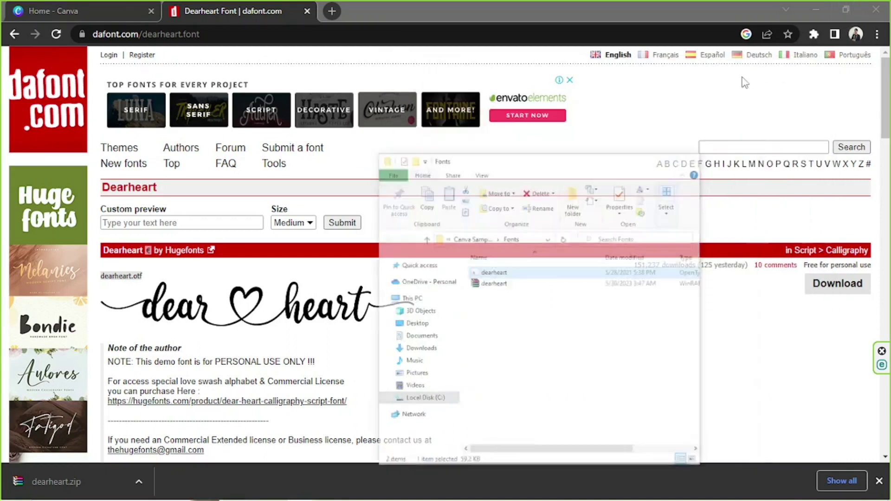
# Switch to the Canva home page and dismiss the browser's downloads bar
pyautogui.click(119, 7)
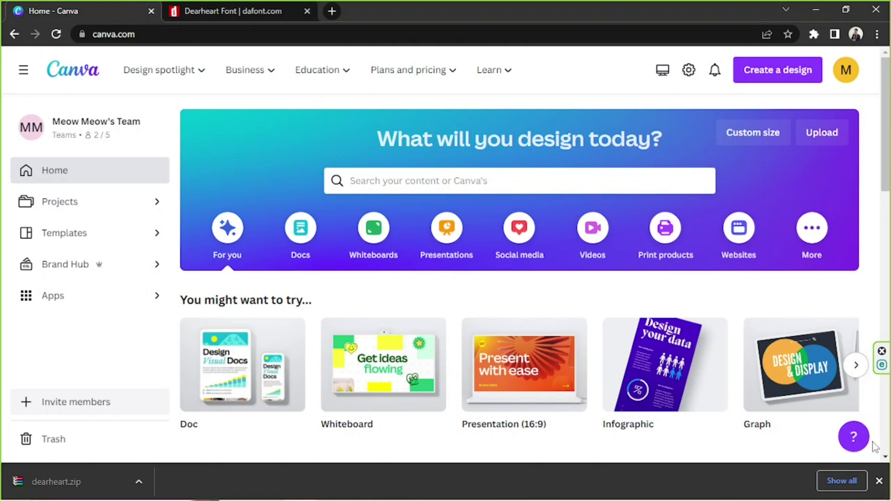
pyautogui.click(878, 480)
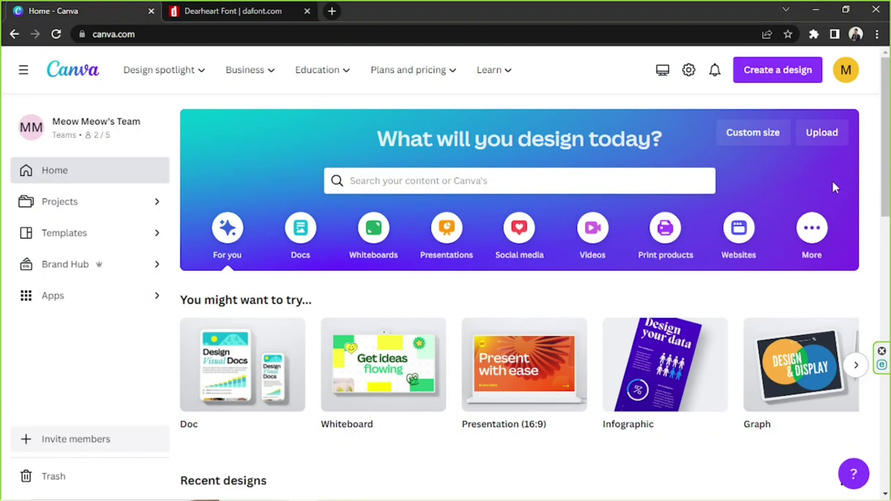
pyautogui.click(764, 133)
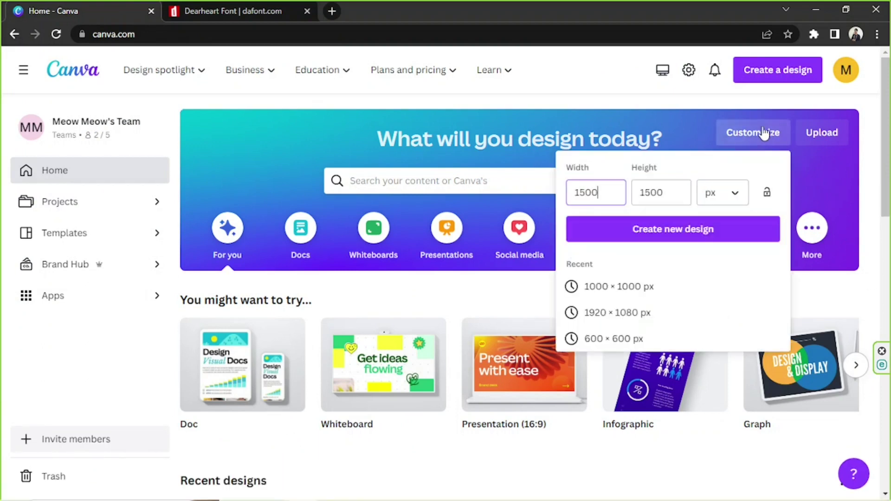
pyautogui.click(824, 196)
# Search the templates for "card", create a blank Card (Square) design and hide its side panel
pyautogui.click(502, 185)
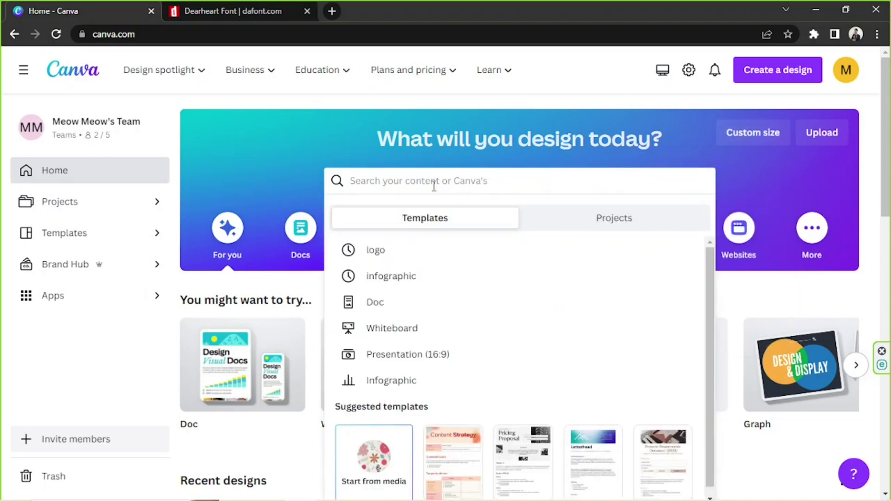
pyautogui.write('card')
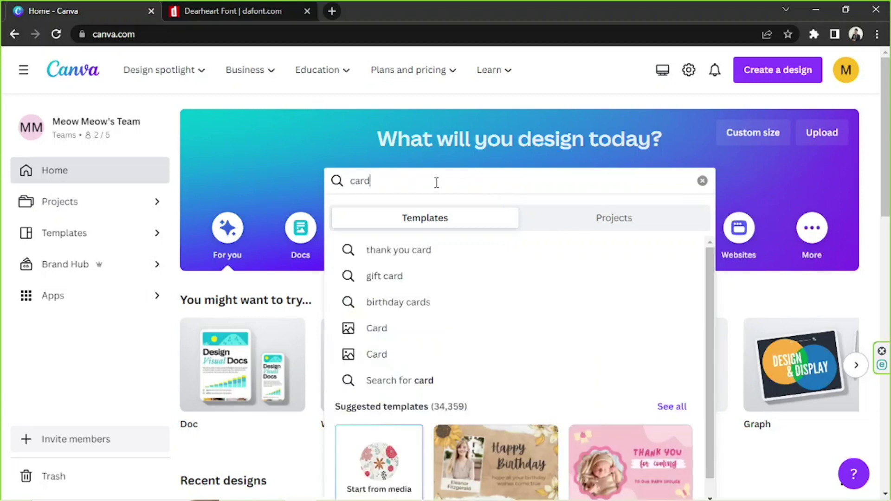
pyautogui.click(375, 329)
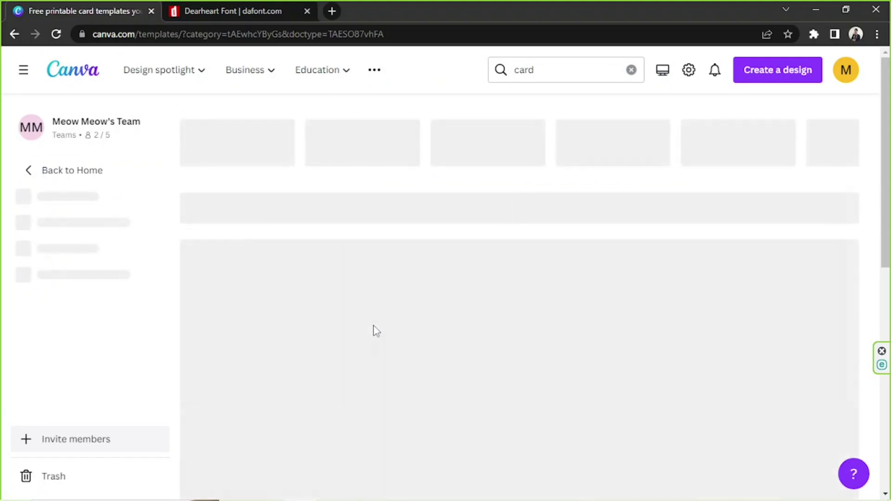
pyautogui.scroll(-5, 374, 329)
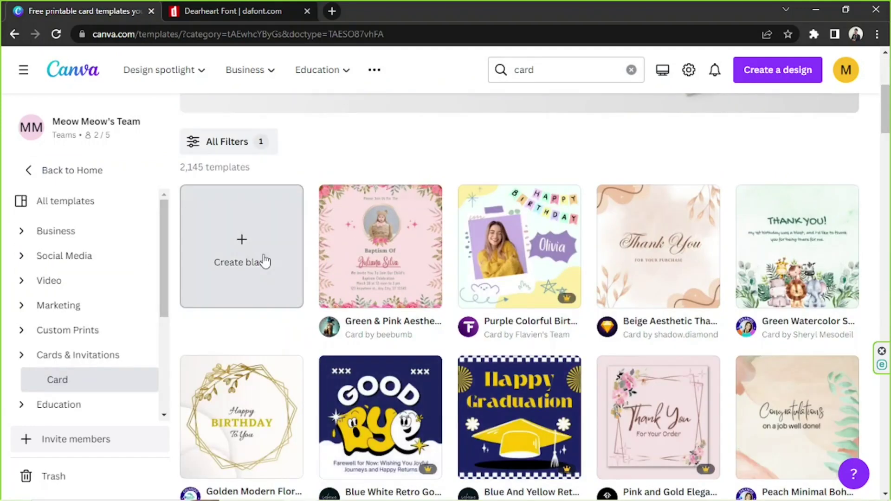
pyautogui.click(238, 255)
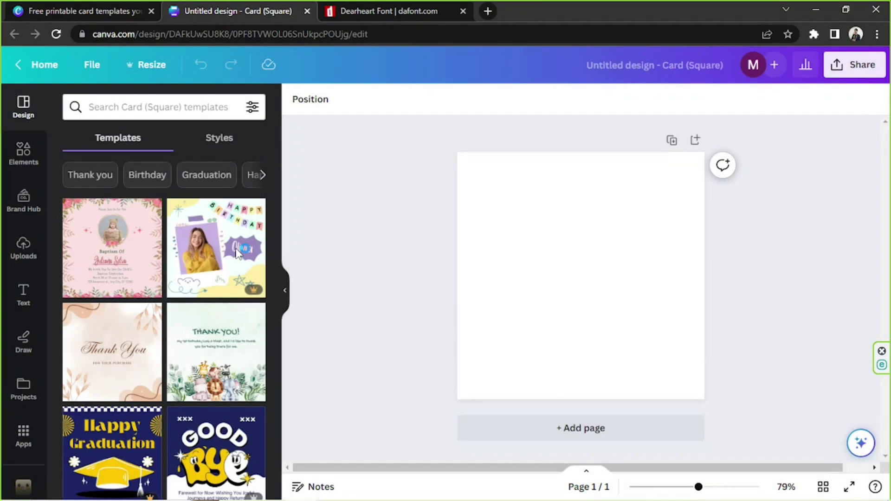
pyautogui.click(284, 292)
pyautogui.moveTo(306, 168); pyautogui.dragTo(613, 387)
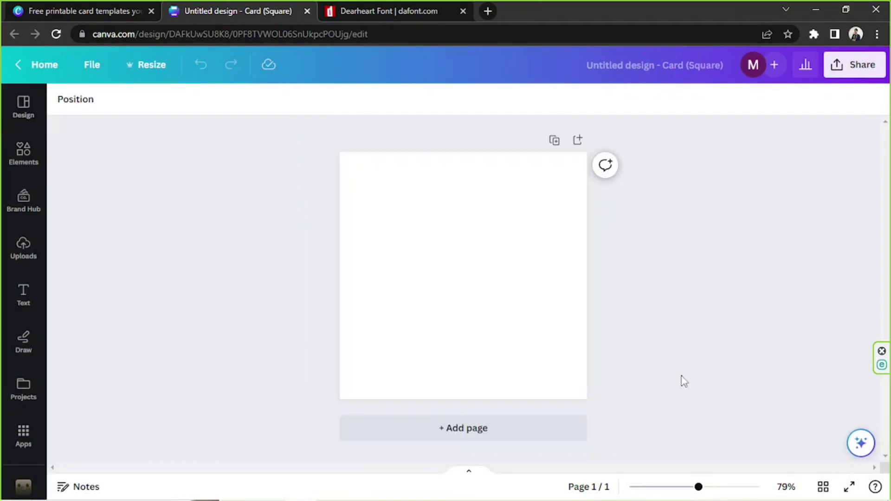
pyautogui.click(474, 321)
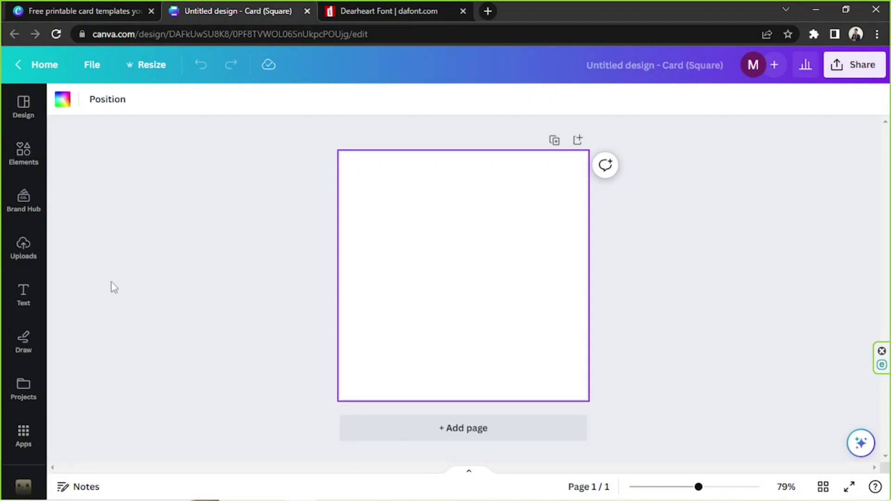
# Add a title text to the blank card reading "Birthday"
pyautogui.click(23, 293)
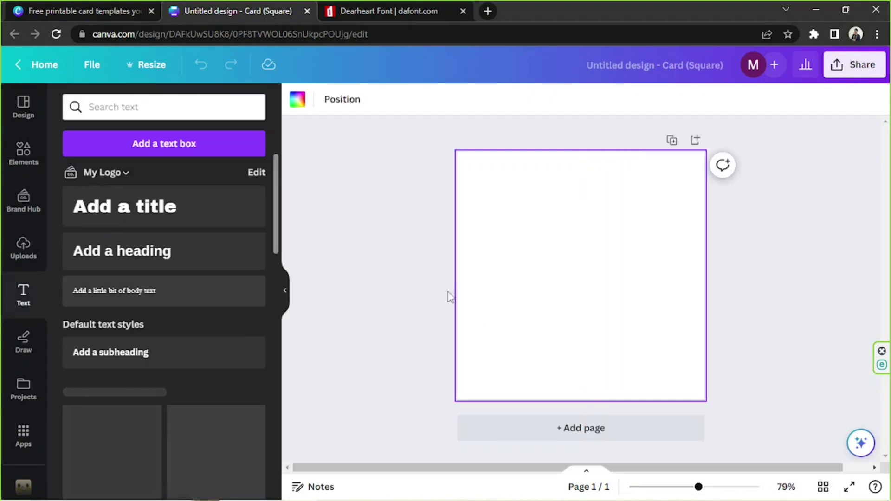
pyautogui.click(161, 223)
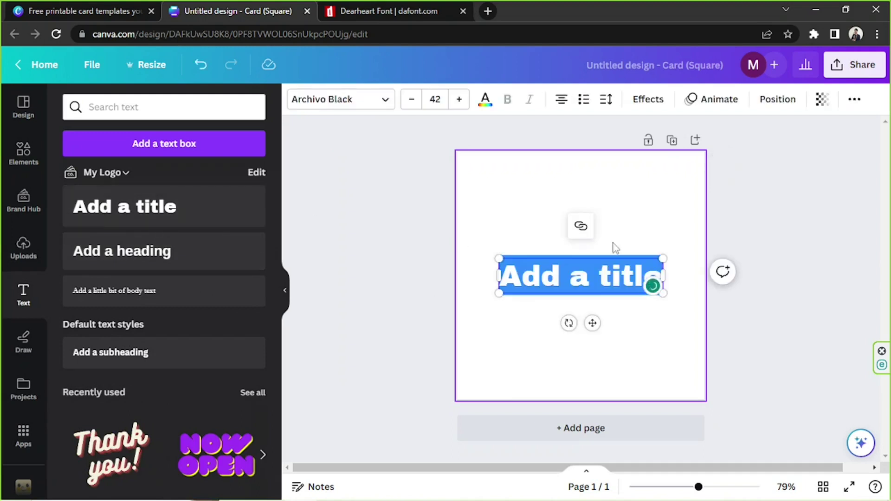
pyautogui.write('Birthday')
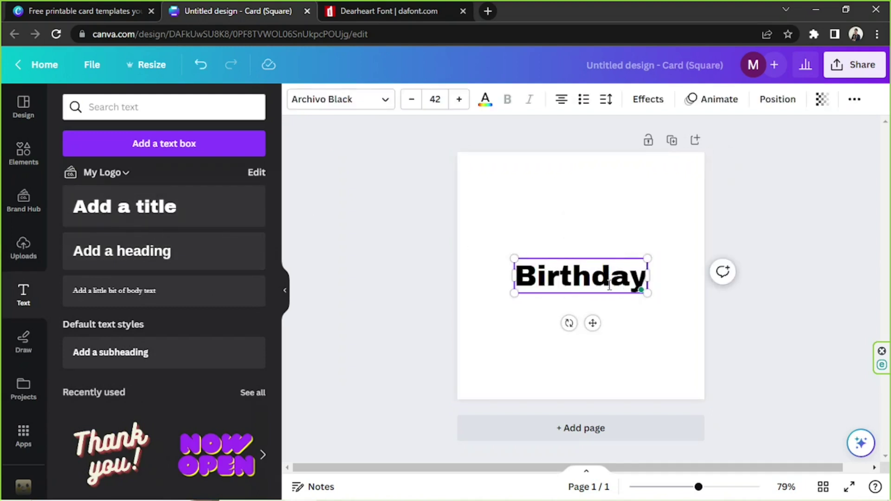
pyautogui.moveTo(606, 294); pyautogui.dragTo(604, 294)
pyautogui.click(599, 240)
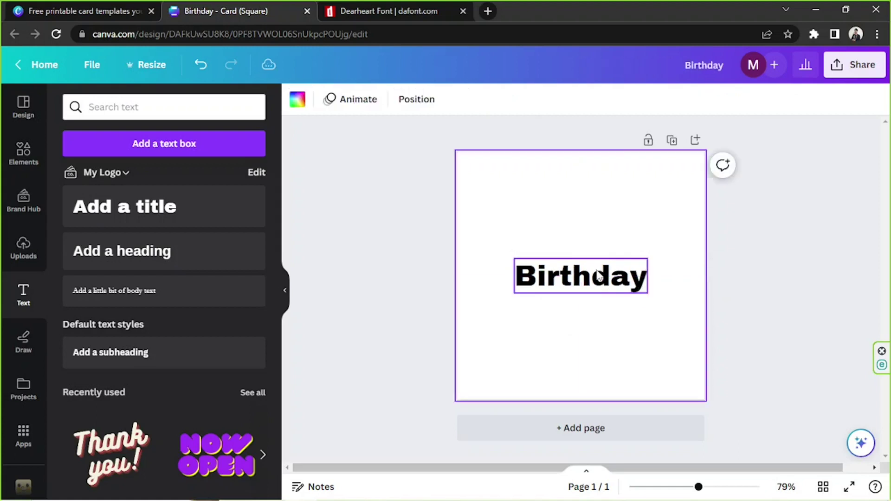
pyautogui.click(590, 279)
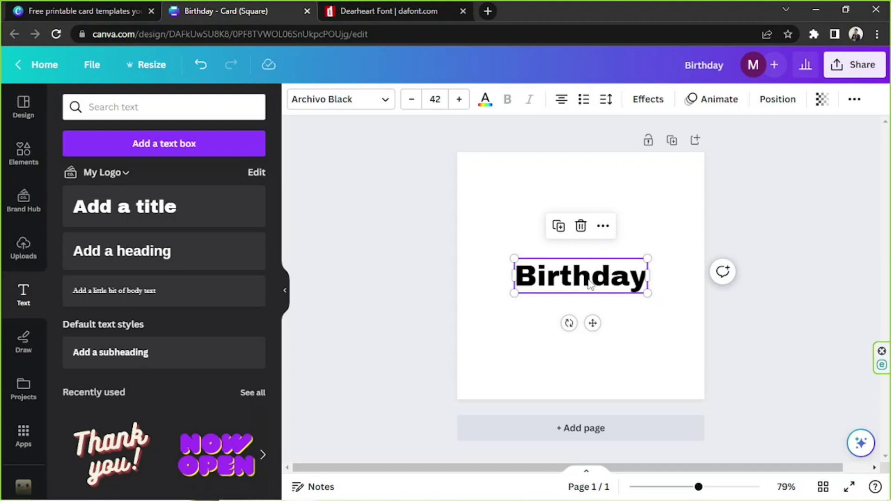
pyautogui.click(668, 204)
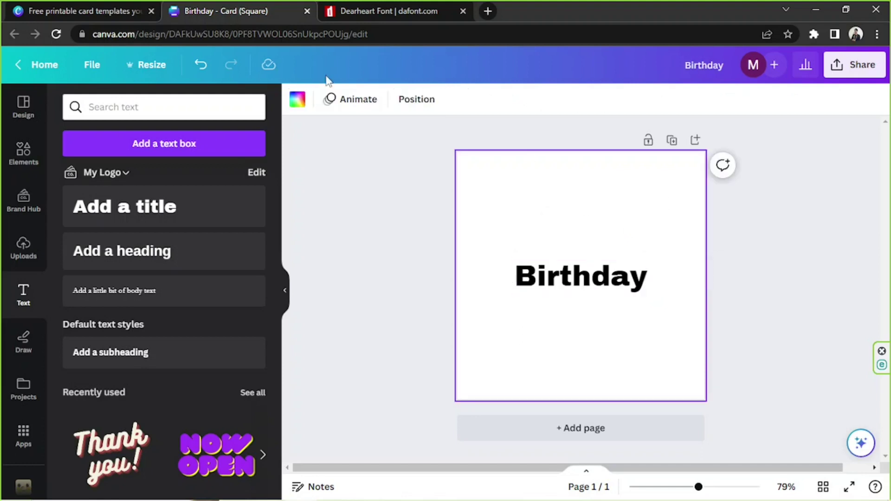
# Start a custom font upload for the Birthday title, choosing the dearheart file from the Fonts folder in Canva Samples
pyautogui.click(285, 279)
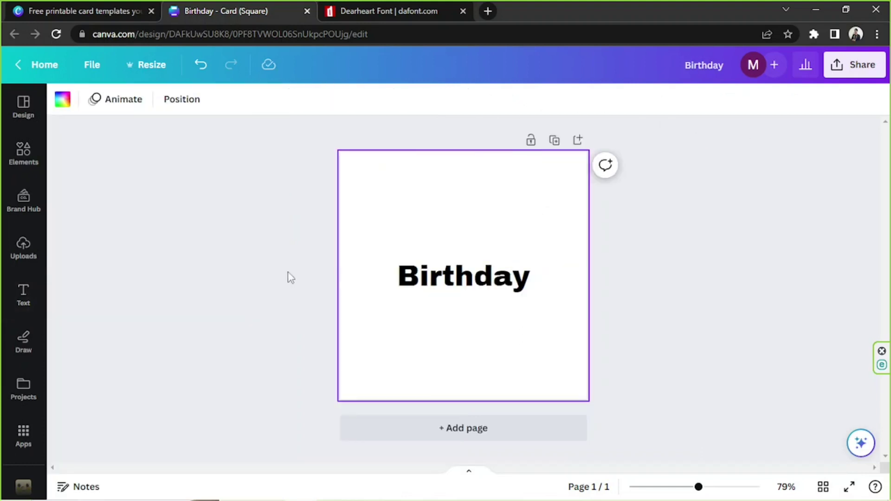
pyautogui.click(478, 294)
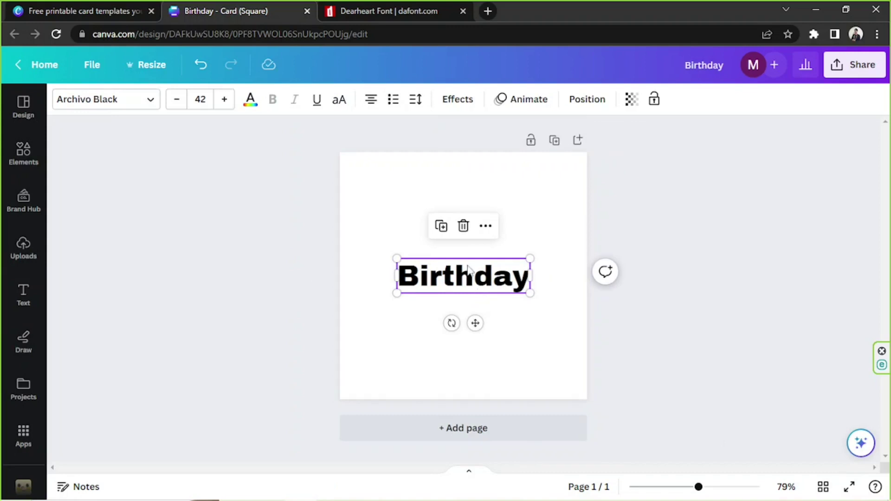
pyautogui.click(94, 101)
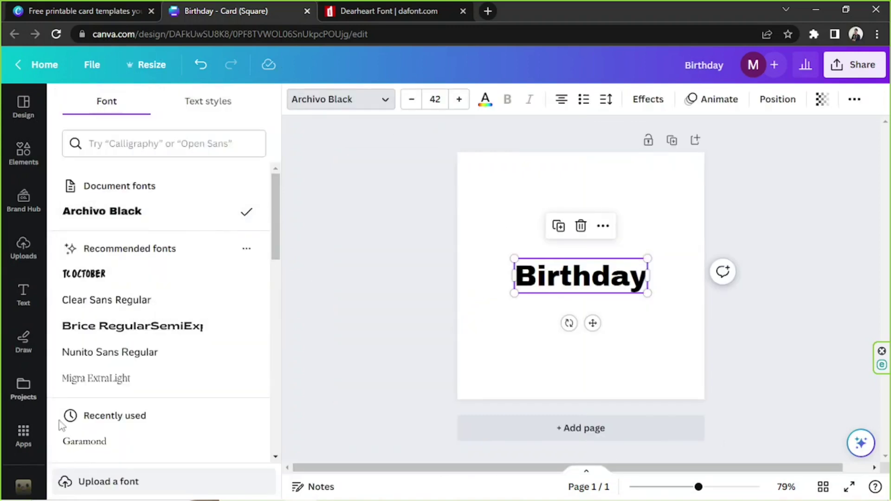
pyautogui.click(131, 485)
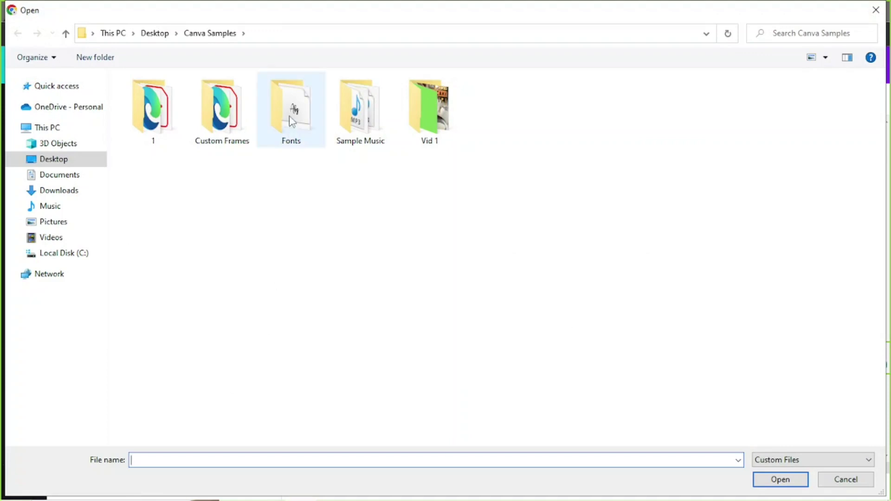
pyautogui.doubleClick(292, 122)
pyautogui.click(215, 96)
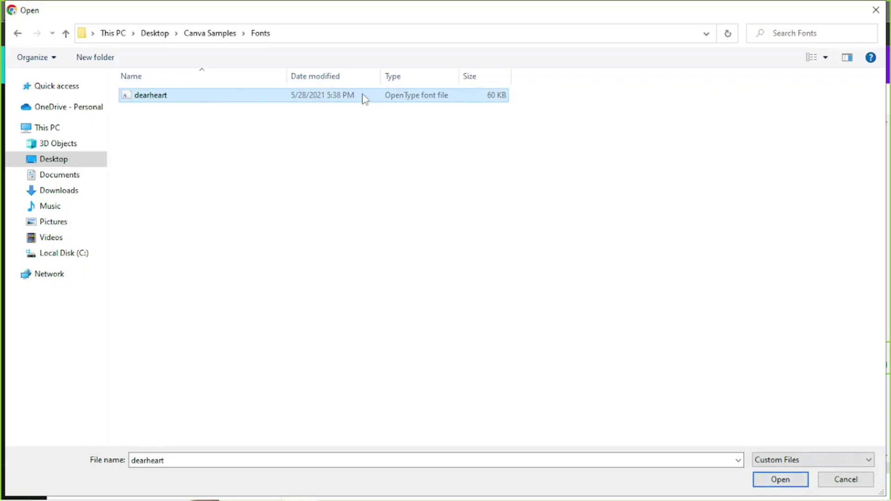
pyautogui.click(781, 479)
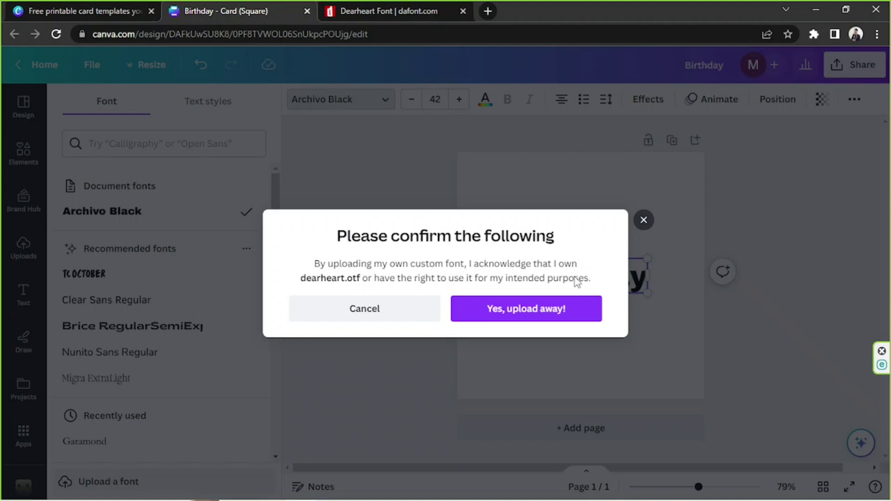
# Check the usage terms on the Dearheart dafont page, return to the card design and confirm the font upload
pyautogui.click(396, 15)
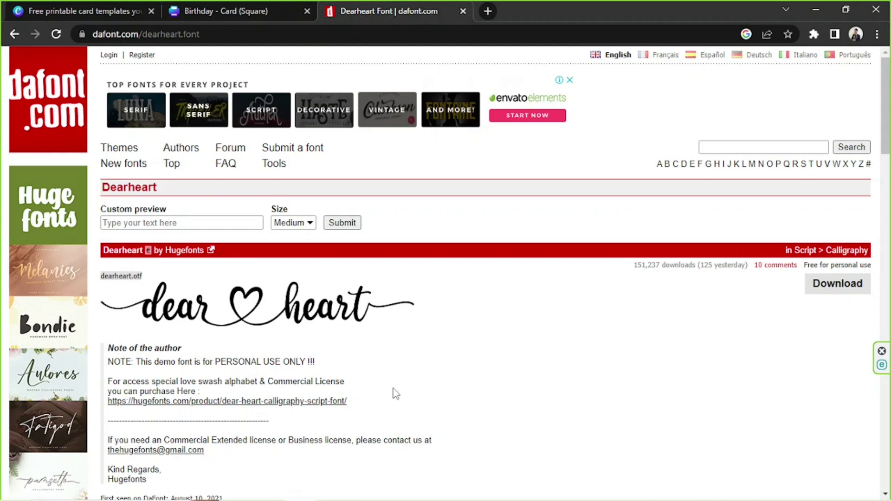
pyautogui.click(255, 7)
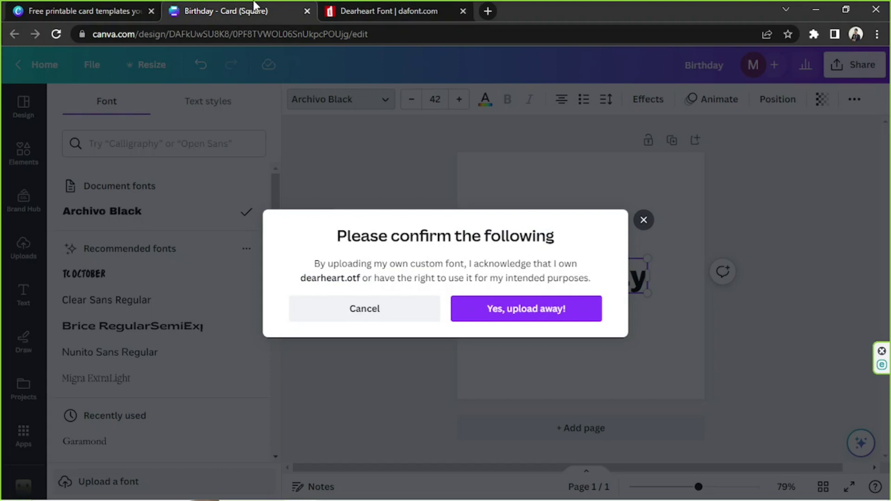
pyautogui.click(491, 314)
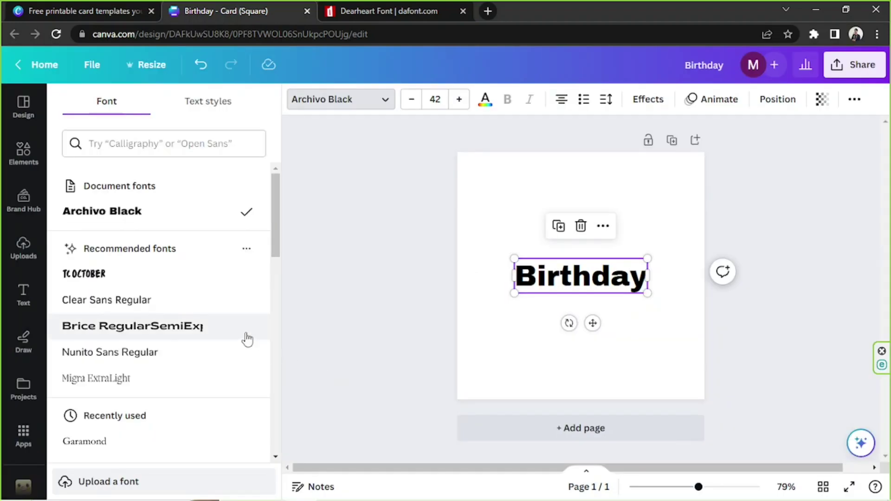
# Find the font "dearheart" and apply it to the Birthday title, enlarging the text to about size 99.1 and centring it
pyautogui.click(206, 137)
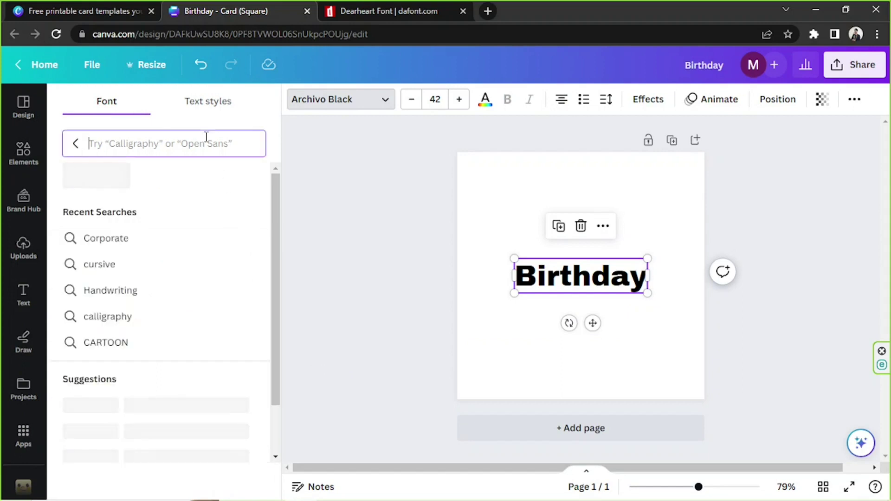
pyautogui.write('dearha')
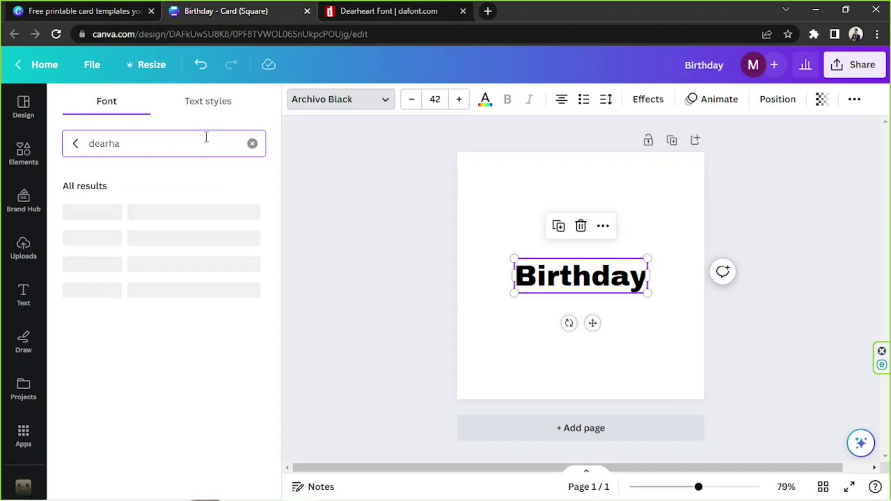
pyautogui.press('BackSpace')
pyautogui.write('eart')
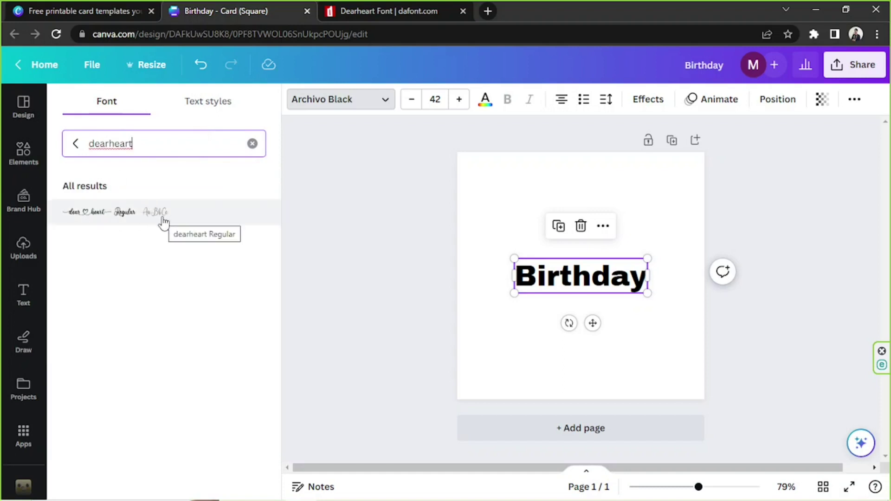
pyautogui.click(164, 222)
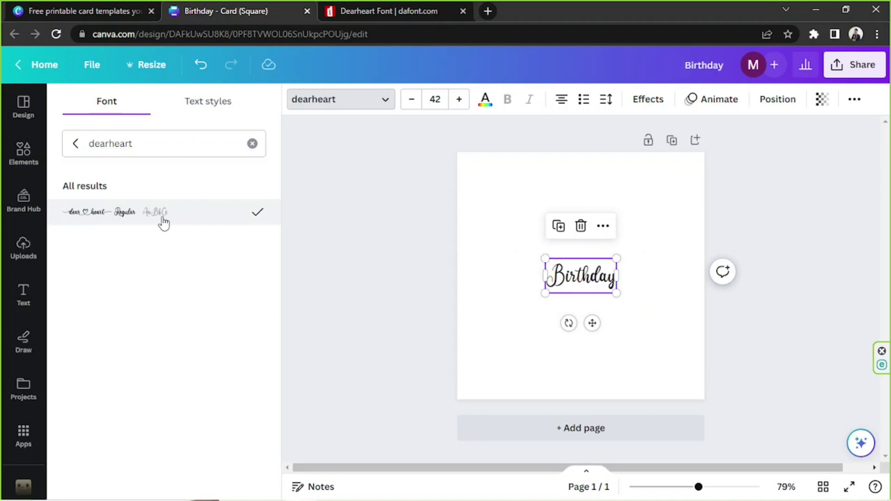
pyautogui.moveTo(544, 257); pyautogui.dragTo(448, 212)
pyautogui.moveTo(560, 281); pyautogui.dragTo(605, 300)
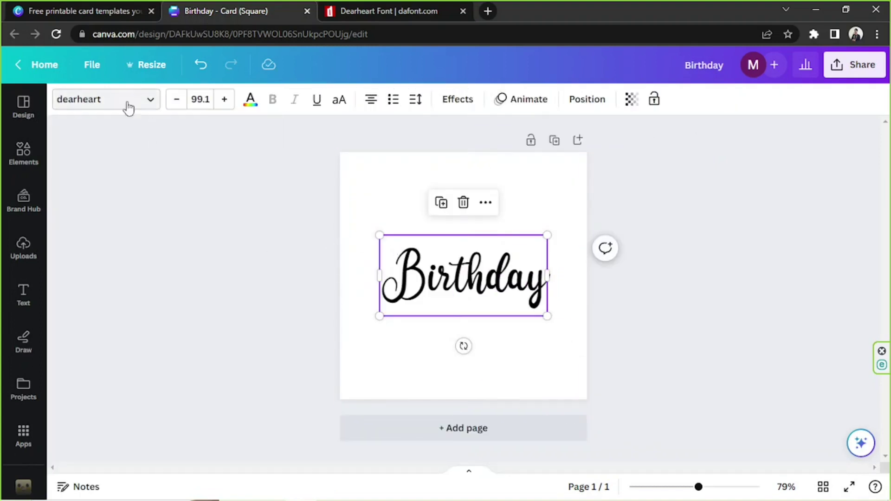
# Examine the Uploaded fonts section of the font list, then return to the card
pyautogui.click(128, 106)
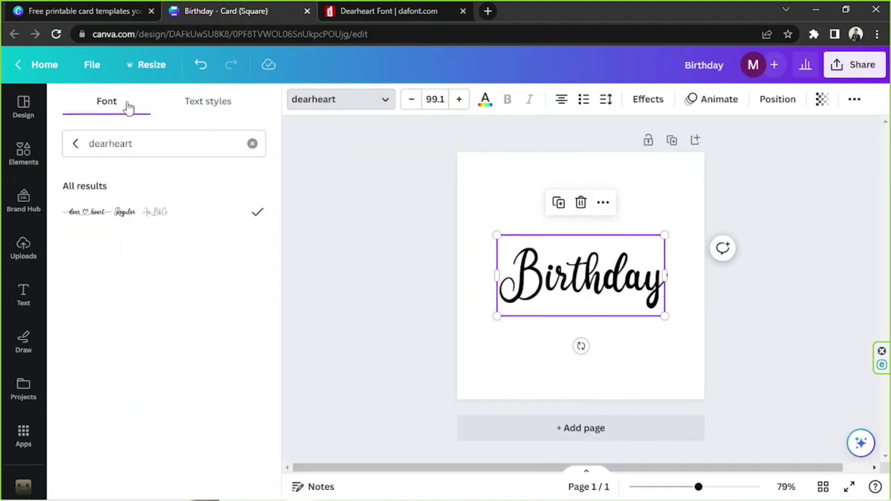
pyautogui.click(75, 143)
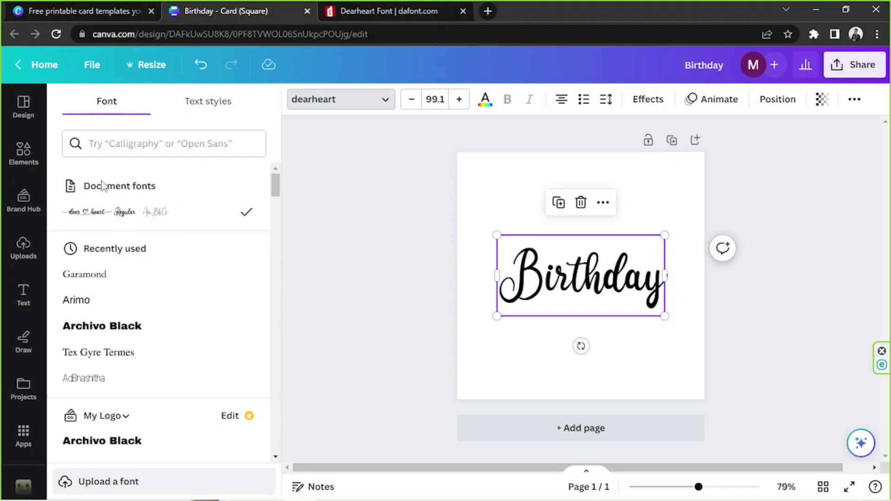
pyautogui.scroll(-5, 227, 284)
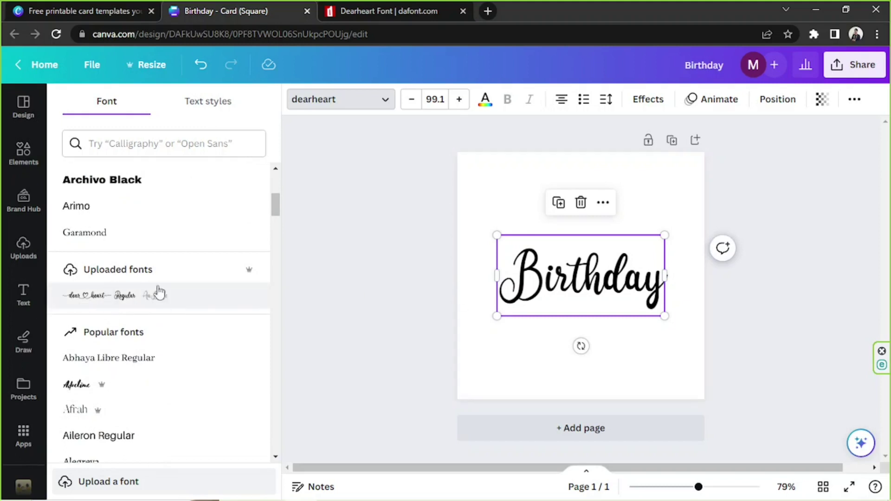
pyautogui.click(360, 285)
pyautogui.click(284, 294)
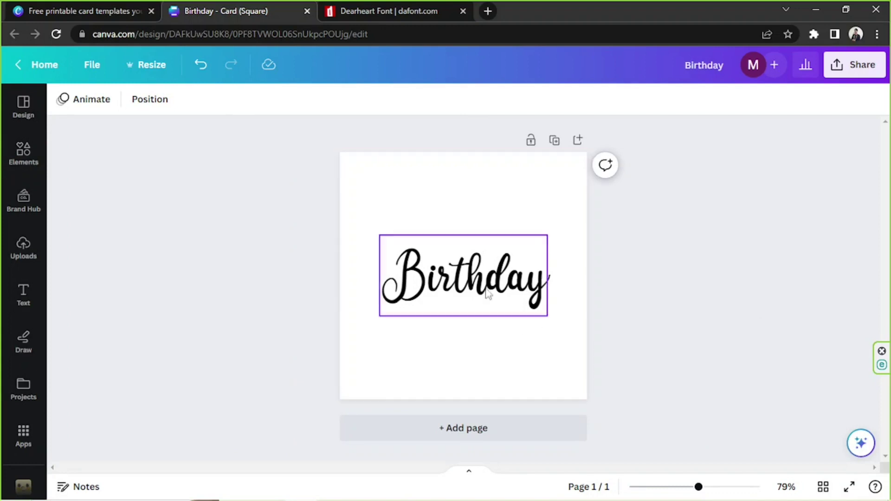
# Enlarge the Birthday title to about size 123 and centre it on the card, then reduce it to about size 109
pyautogui.moveTo(354, 235); pyautogui.dragTo(538, 311)
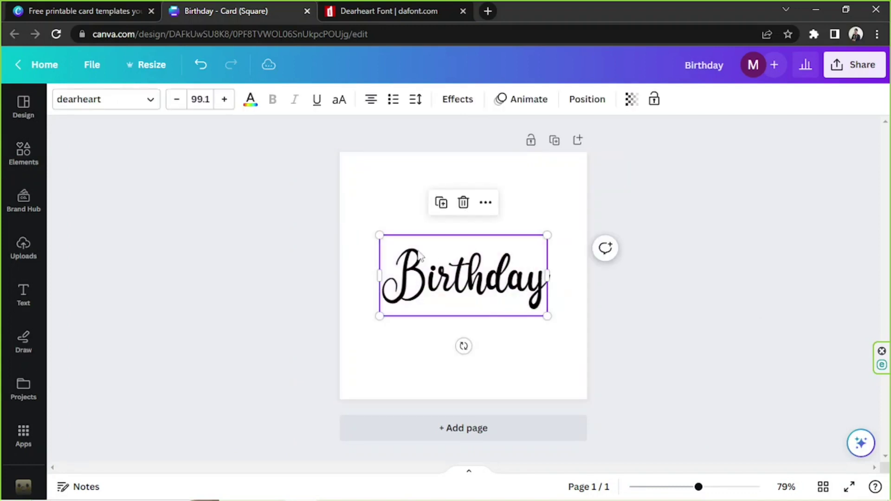
pyautogui.moveTo(380, 236); pyautogui.dragTo(340, 215)
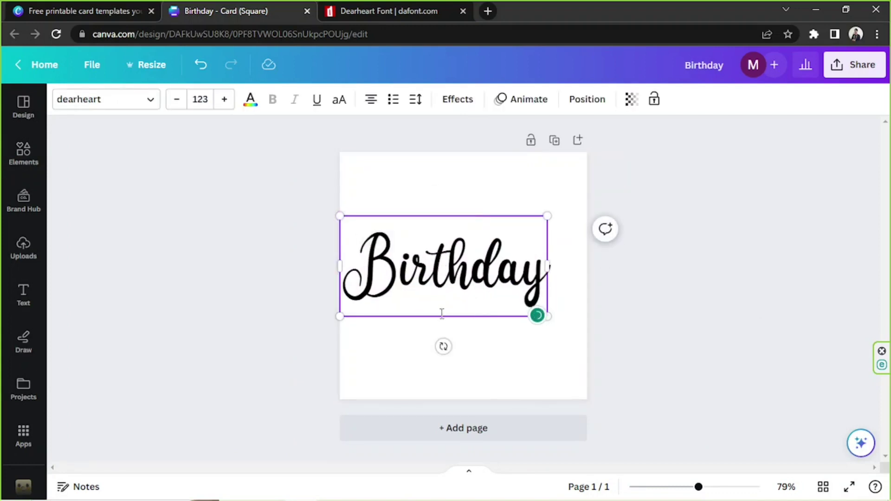
pyautogui.moveTo(440, 318); pyautogui.dragTo(461, 326)
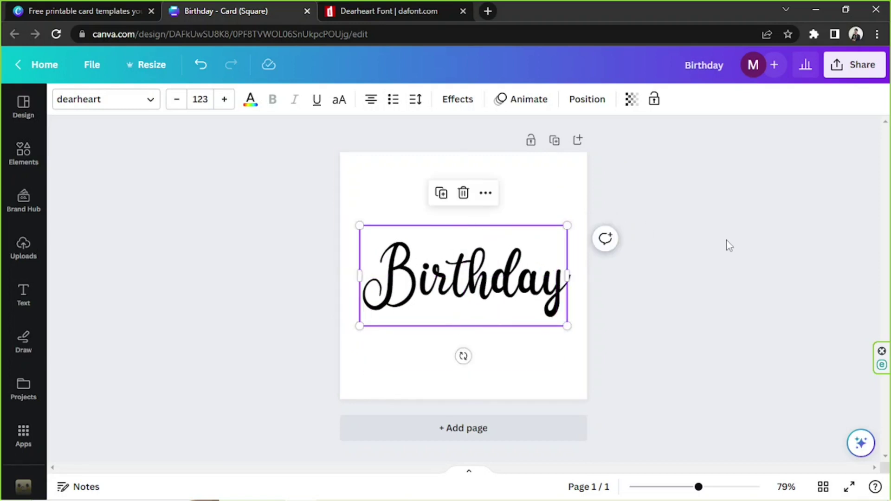
pyautogui.click(727, 245)
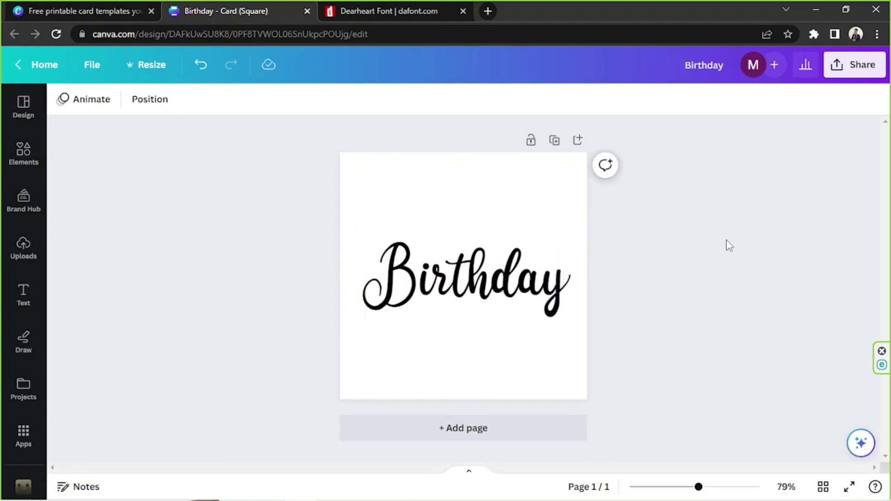
pyautogui.click(533, 249)
pyautogui.moveTo(573, 226); pyautogui.dragTo(536, 259)
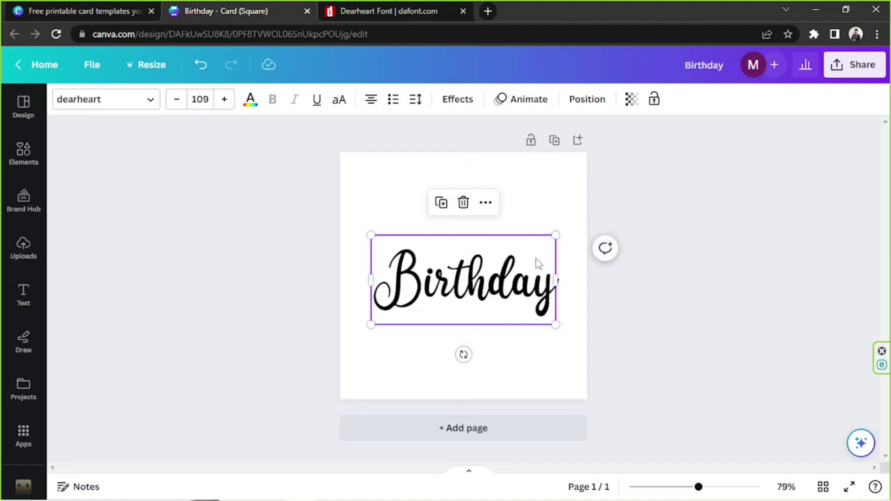
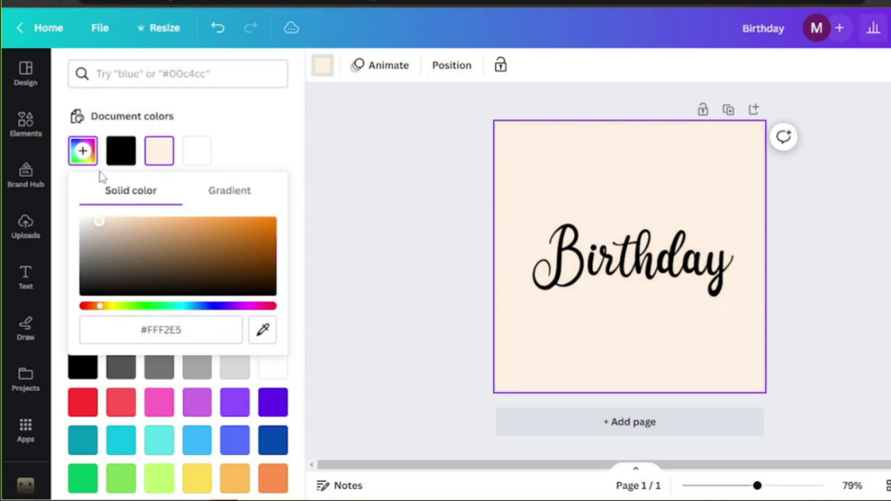
# Set the card's background to a pale peach solid color
pyautogui.click(408, 218)
pyautogui.click(413, 223)
pyautogui.click(158, 193)
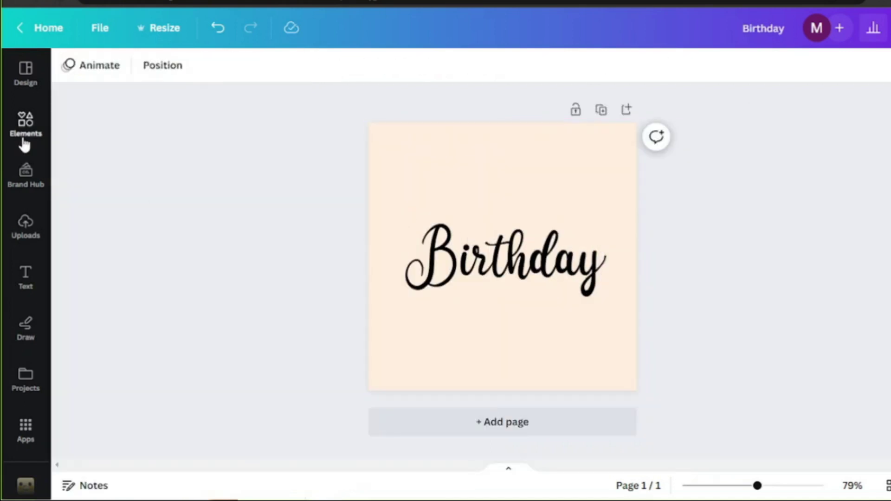
# Add a text reading "HAPPY" at about size 26.1, centred above the Birthday title
pyautogui.click(24, 139)
pyautogui.click(32, 227)
pyautogui.click(29, 272)
pyautogui.click(172, 121)
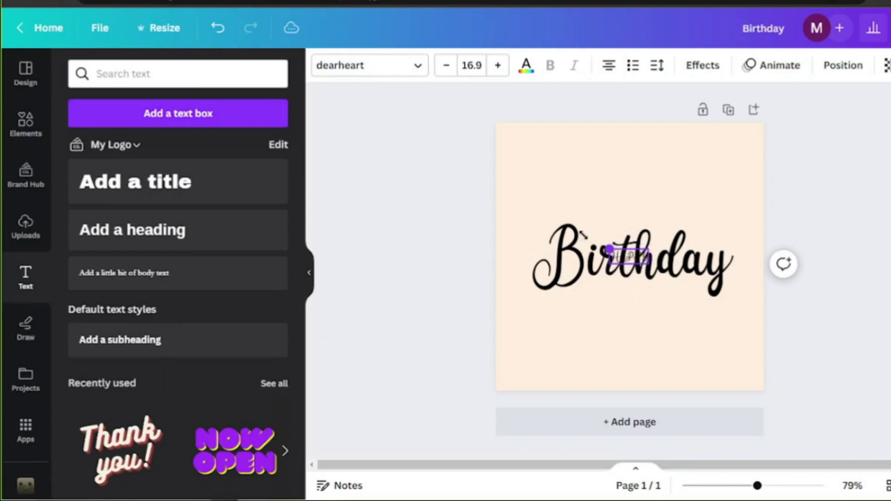
# Try Arimo and Aileron Regular as the font of the HAPPY text
pyautogui.click(385, 67)
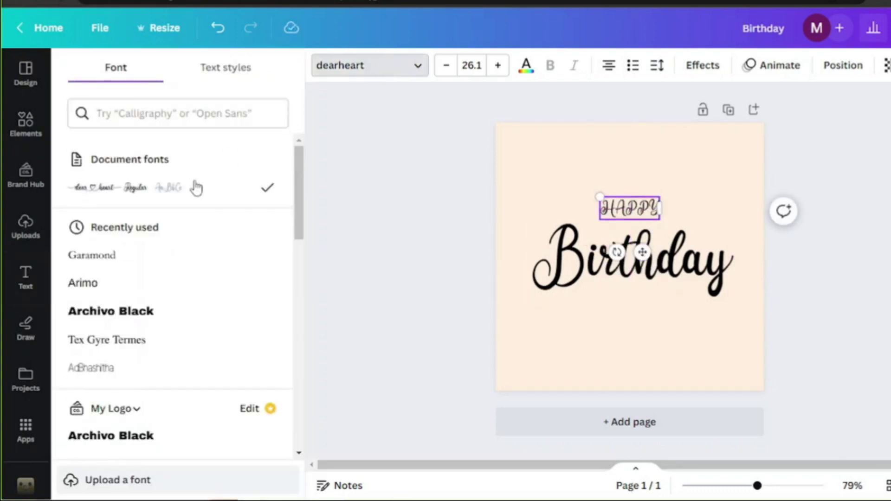
pyautogui.click(200, 253)
pyautogui.click(185, 293)
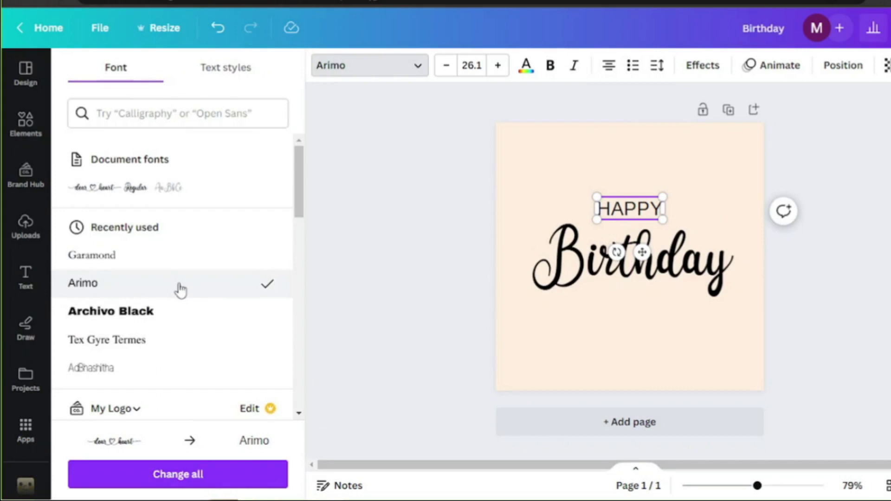
pyautogui.click(169, 104)
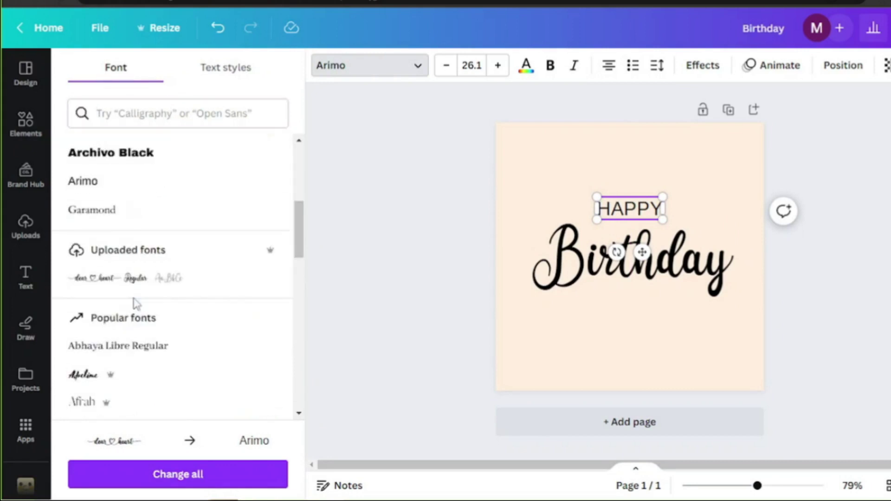
pyautogui.scroll(-2, 140, 259)
pyautogui.click(130, 358)
pyautogui.scroll(-5, 139, 282)
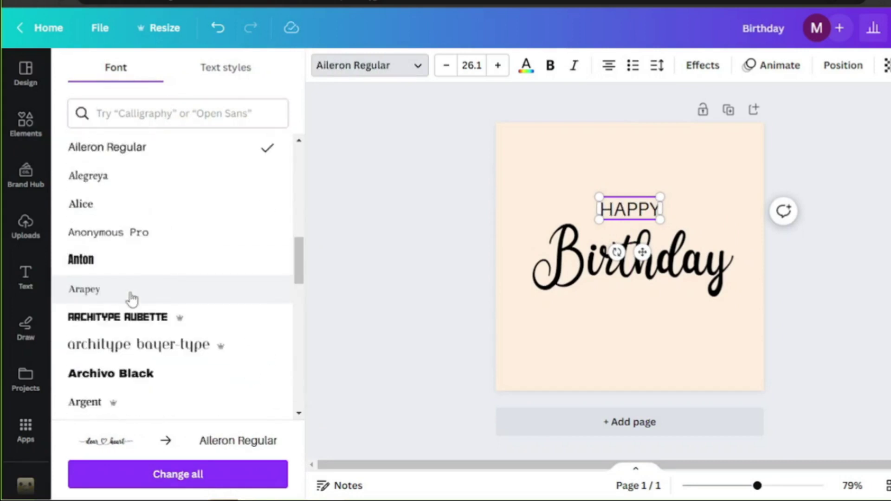
# Try Bodoni FLF on the HAPPY text and browse further down the popular fonts
pyautogui.scroll(-3, 122, 342)
pyautogui.click(138, 276)
pyautogui.scroll(-5, 142, 297)
pyautogui.click(155, 263)
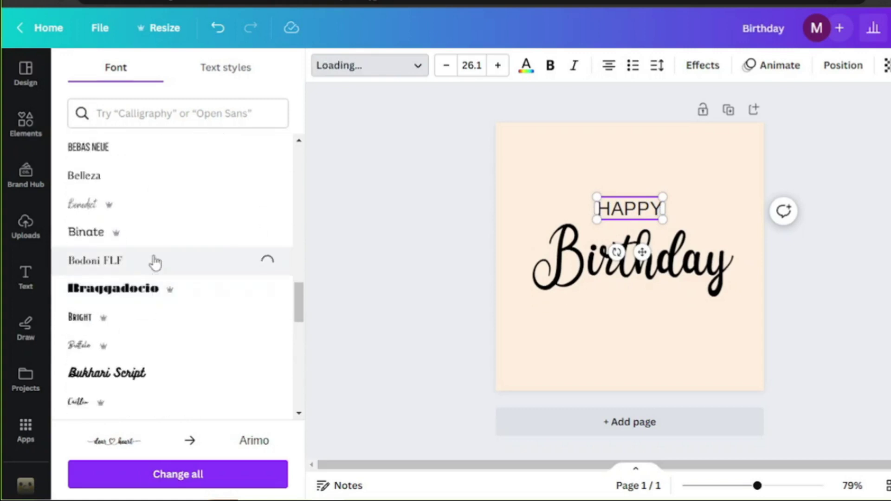
pyautogui.scroll(-5, 153, 274)
pyautogui.scroll(-5, 155, 356)
pyautogui.scroll(-10, 157, 259)
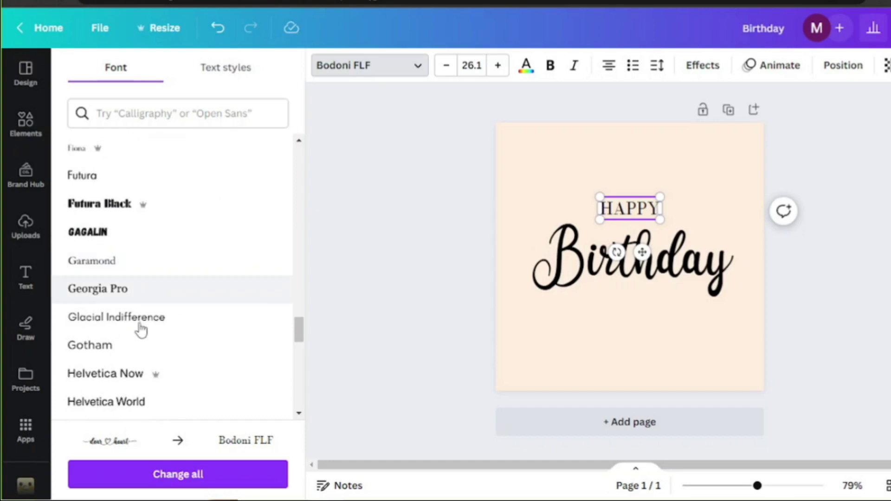
# Search the fonts for "Handwriting" and apply Dekko to the HAPPY text
pyautogui.click(158, 113)
pyautogui.click(107, 147)
pyautogui.click(177, 216)
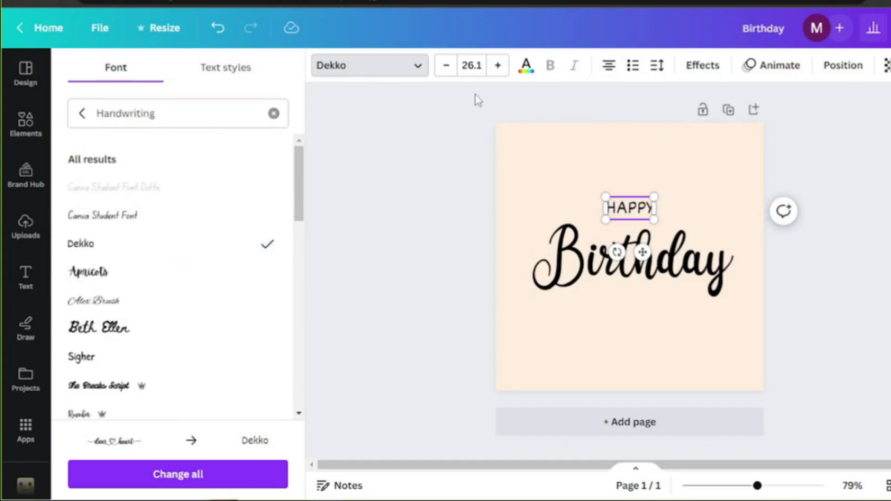
# Try the dark red color #B21C1C on the HAPPY text
pyautogui.click(526, 65)
pyautogui.click(82, 151)
pyautogui.click(246, 206)
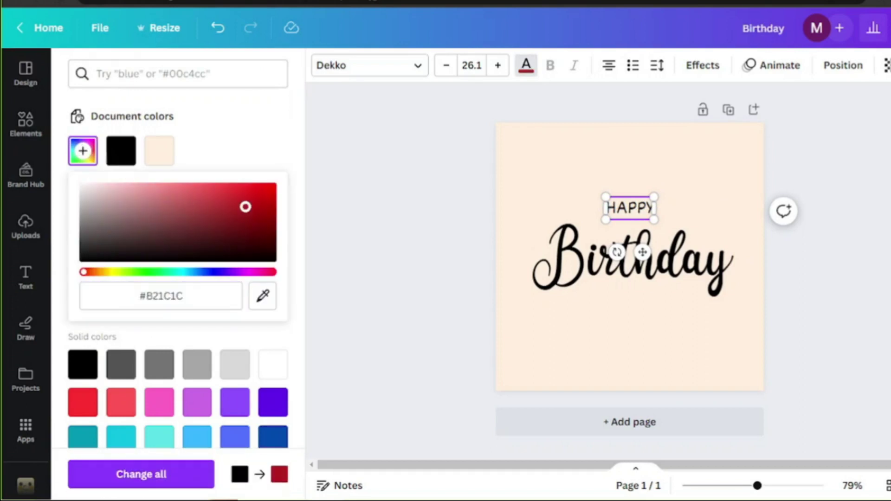
# Widen the letter spacing of the HAPPY text, enlarge it to font size 35.8 and center it above Birthday
pyautogui.hotkey('ctrl', 'a')
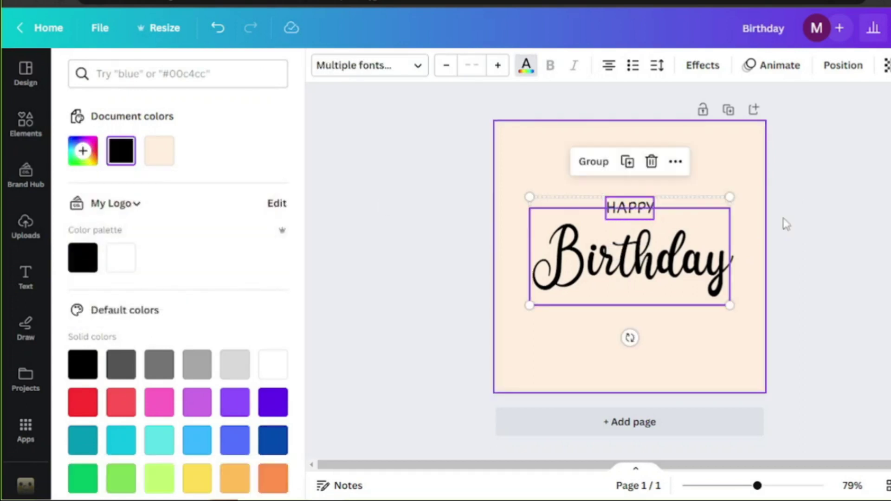
pyautogui.click(629, 208)
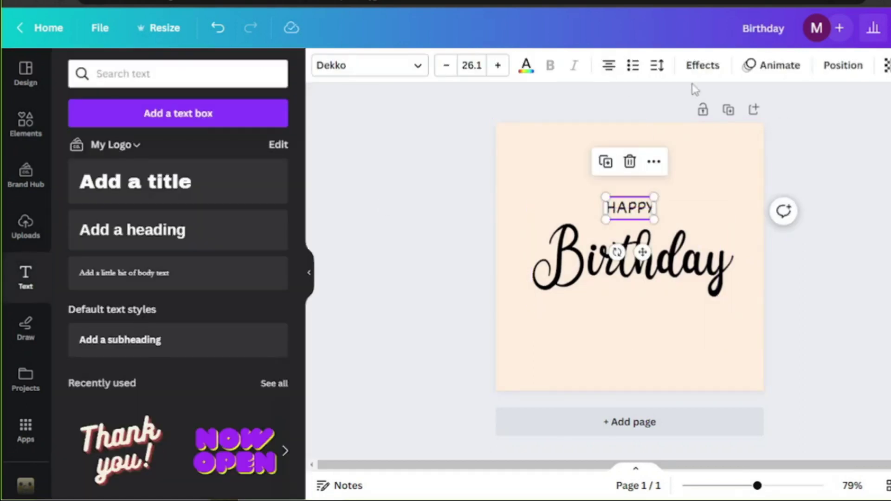
pyautogui.click(656, 65)
pyautogui.moveTo(588, 196); pyautogui.dragTo(557, 187)
pyautogui.moveTo(612, 208); pyautogui.dragTo(630, 208)
pyautogui.click(367, 64)
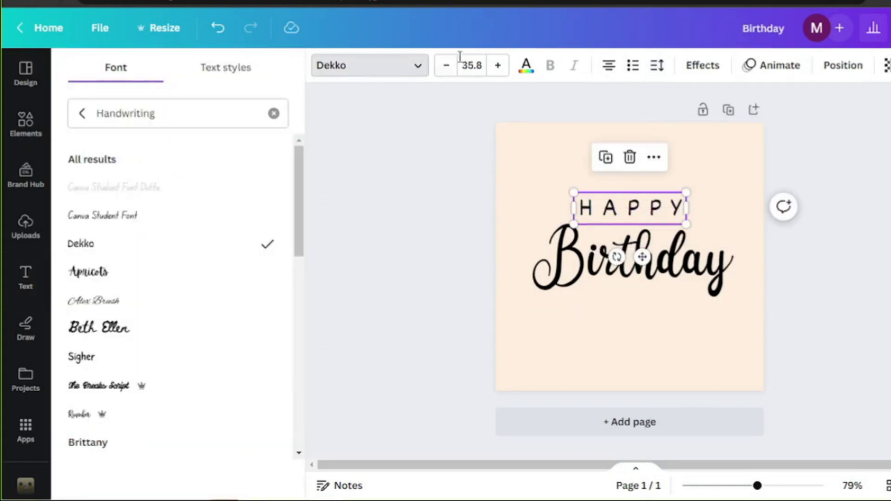
# Color the HAPPY text muted dark red #894949
pyautogui.click(526, 65)
pyautogui.click(83, 151)
pyautogui.click(171, 219)
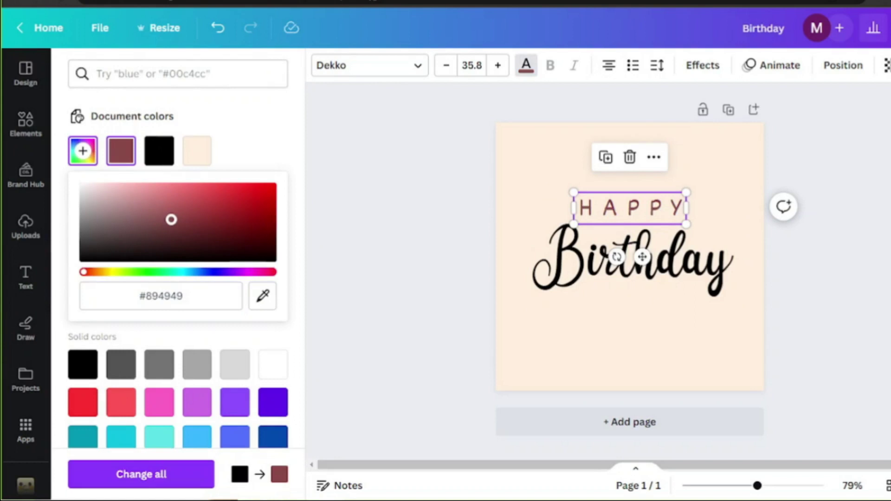
# Color the Birthday text salmon orange #E89A78
pyautogui.click(631, 257)
pyautogui.click(121, 151)
pyautogui.click(83, 151)
pyautogui.click(235, 221)
pyautogui.moveTo(235, 220); pyautogui.dragTo(140, 208)
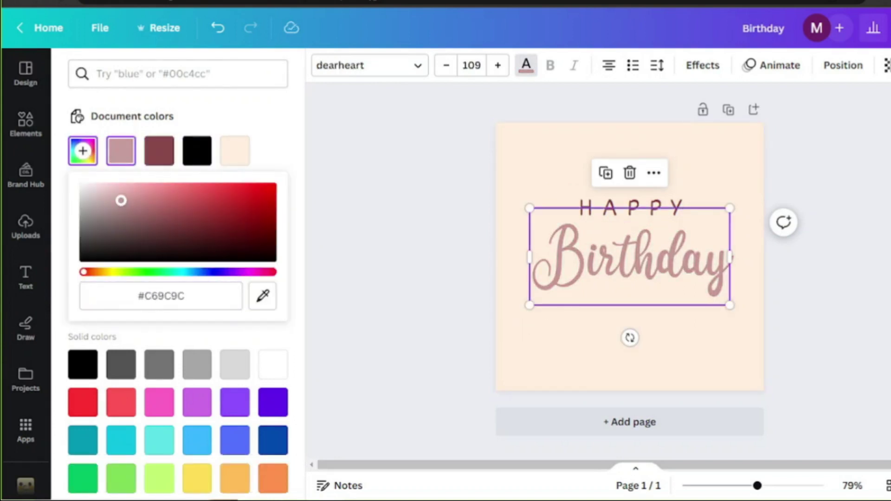
pyautogui.moveTo(86, 272)
pyautogui.mouseDown()
pyautogui.moveTo(250, 273)
pyautogui.moveTo(94, 263)
pyautogui.mouseUp()
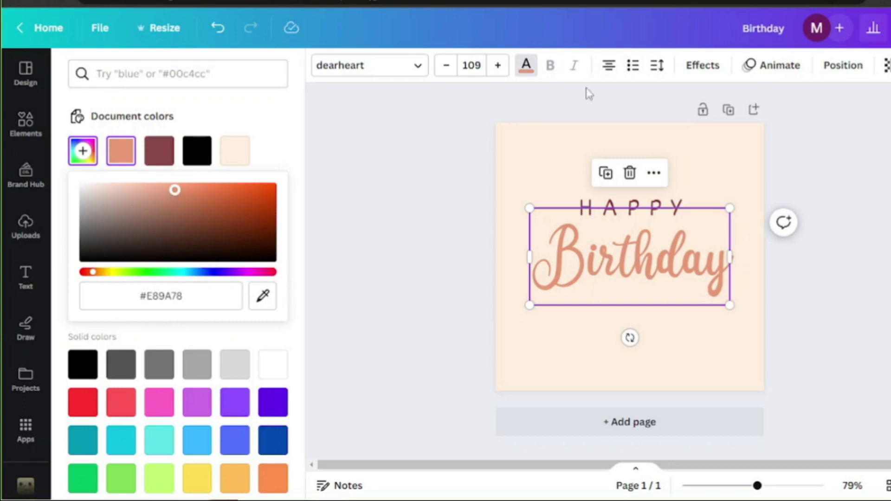
# Apply the Shadow effect to the Birthday text with an offset of 35, leaving the shadow color salmon
pyautogui.click(703, 66)
pyautogui.click(185, 145)
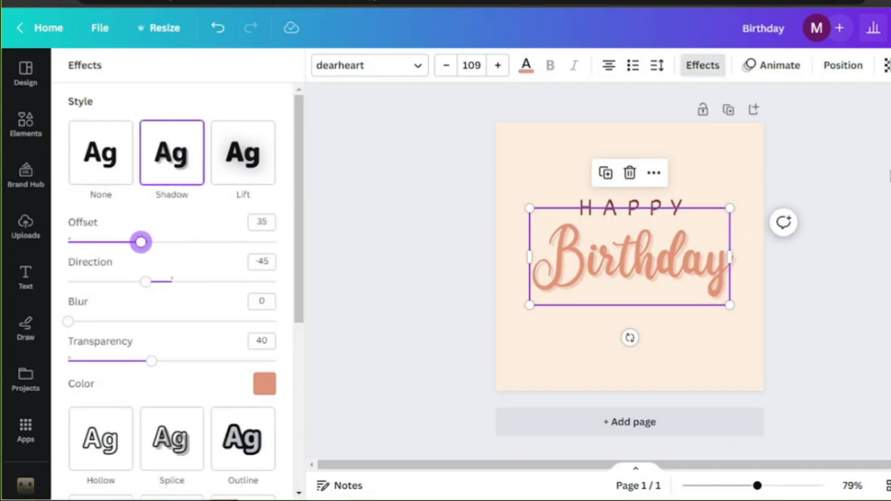
pyautogui.click(264, 384)
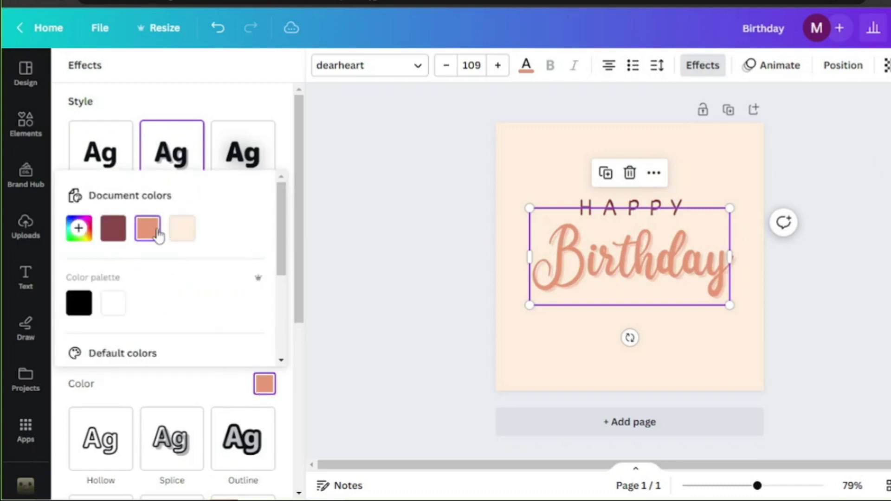
pyautogui.click(825, 194)
# Move the HAPPY and Birthday texts together down to the lower part of the card
pyautogui.moveTo(459, 137); pyautogui.dragTo(733, 310)
pyautogui.moveTo(630, 260); pyautogui.dragTo(631, 268)
pyautogui.click(873, 198)
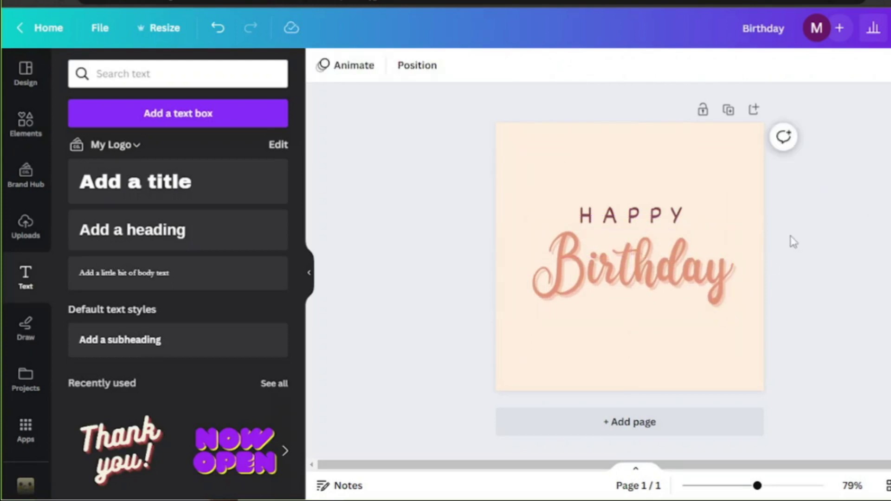
pyautogui.moveTo(505, 172); pyautogui.dragTo(735, 311)
pyautogui.moveTo(710, 271); pyautogui.dragTo(704, 345)
pyautogui.click(380, 169)
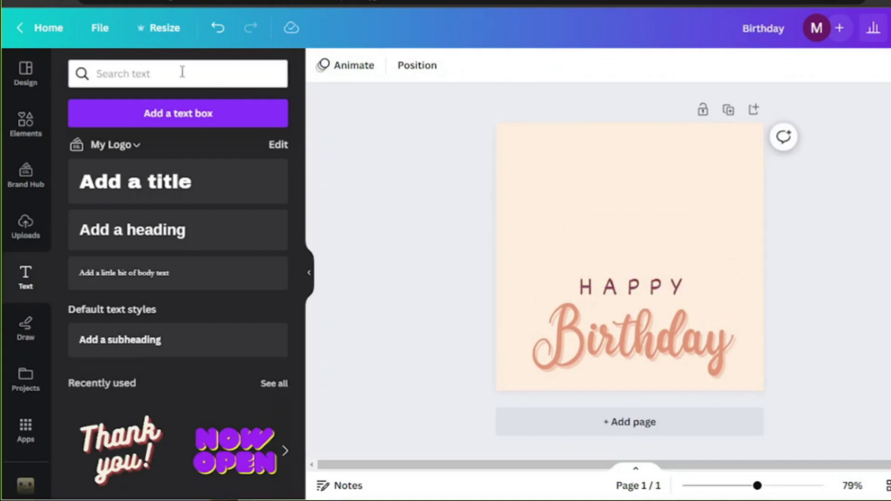
# Search the elements for "FRAME" and show all the matching frames
pyautogui.click(25, 123)
pyautogui.click(143, 74)
pyautogui.write('FRAME')
pyautogui.press('Return')
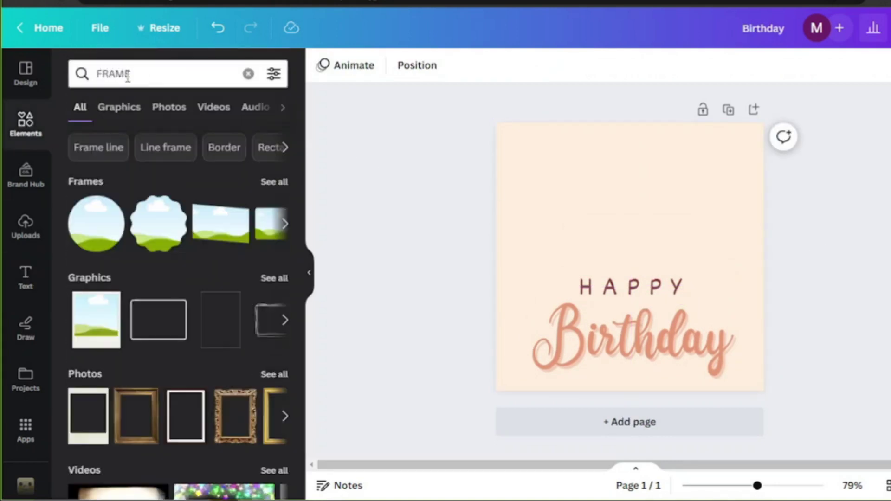
pyautogui.click(277, 182)
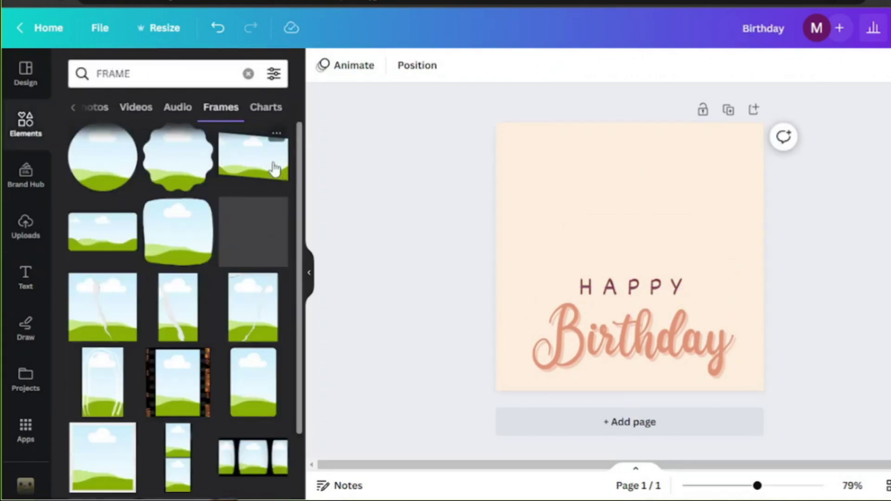
# Try the oval brush-stroke frame enlarged over the upper part of the card, and delete it
pyautogui.scroll(-10, 236, 250)
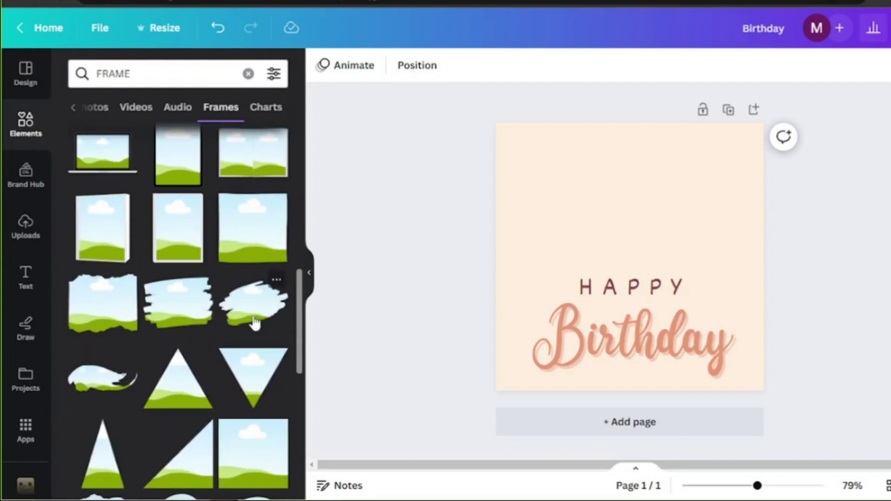
pyautogui.scroll(-5, 268, 337)
pyautogui.scroll(2, 254, 241)
pyautogui.click(253, 158)
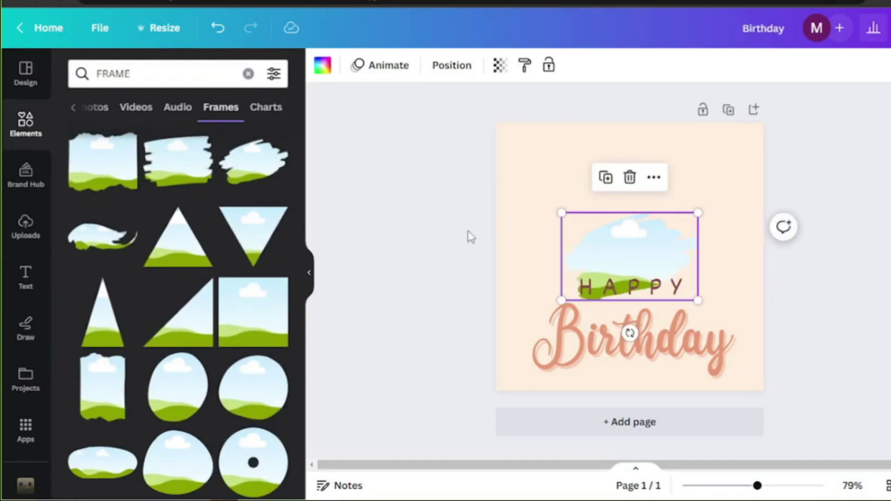
pyautogui.moveTo(560, 211); pyautogui.dragTo(453, 142)
pyautogui.moveTo(600, 221); pyautogui.dragTo(655, 206)
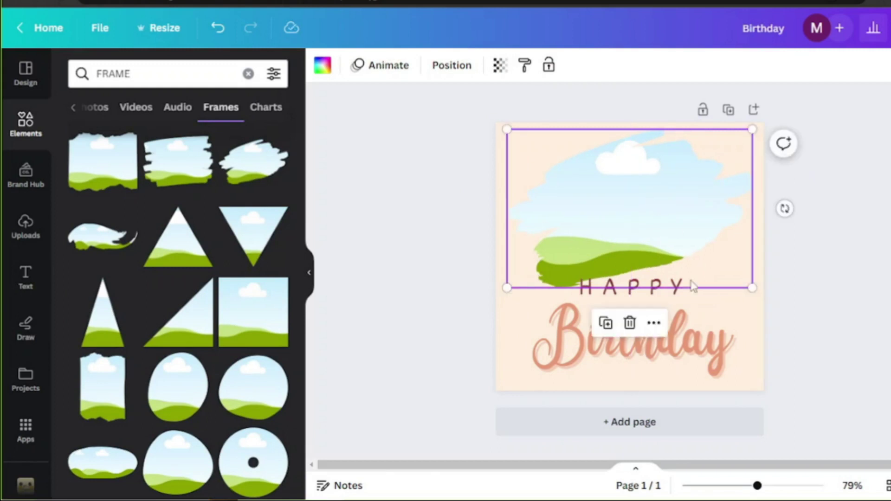
pyautogui.moveTo(784, 209); pyautogui.dragTo(749, 218)
pyautogui.click(629, 330)
# Try the torn-edge square frame in the upper part of the card, and delete it
pyautogui.scroll(-5, 225, 342)
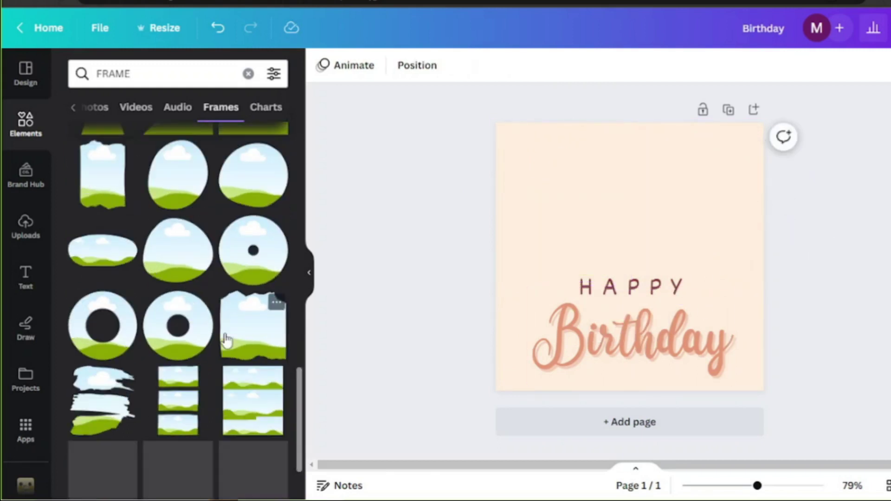
pyautogui.click(253, 328)
pyautogui.moveTo(636, 237); pyautogui.dragTo(617, 163)
pyautogui.click(610, 308)
# Browse the remaining frame shapes for one that suits the card, and return to the start of the list
pyautogui.scroll(-15, 158, 301)
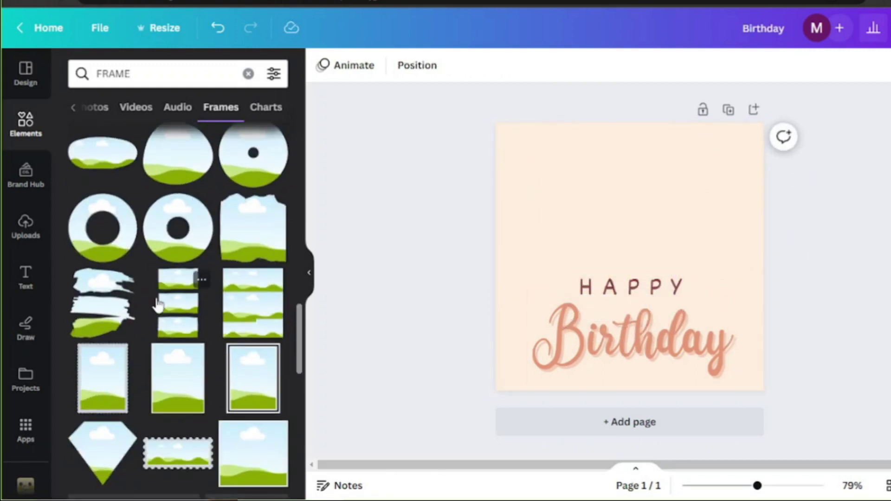
pyautogui.scroll(-15, 158, 302)
pyautogui.scroll(-15, 157, 303)
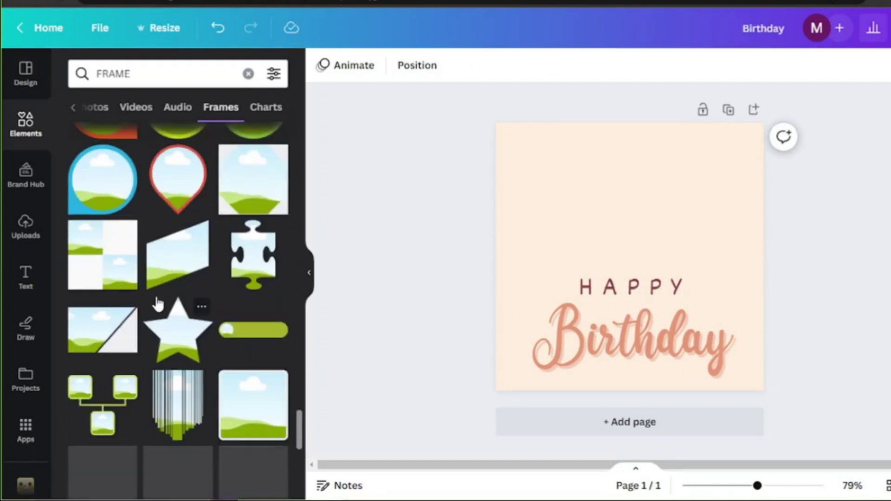
pyautogui.scroll(-3, 157, 304)
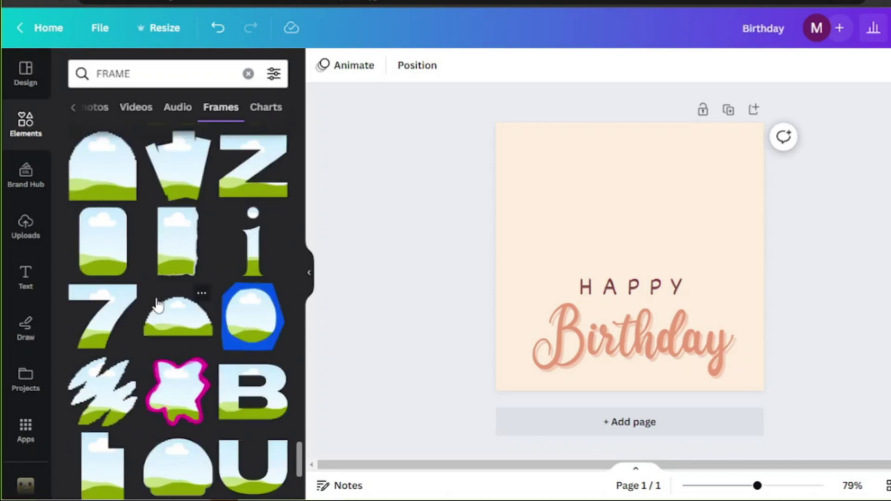
pyautogui.scroll(-15, 158, 307)
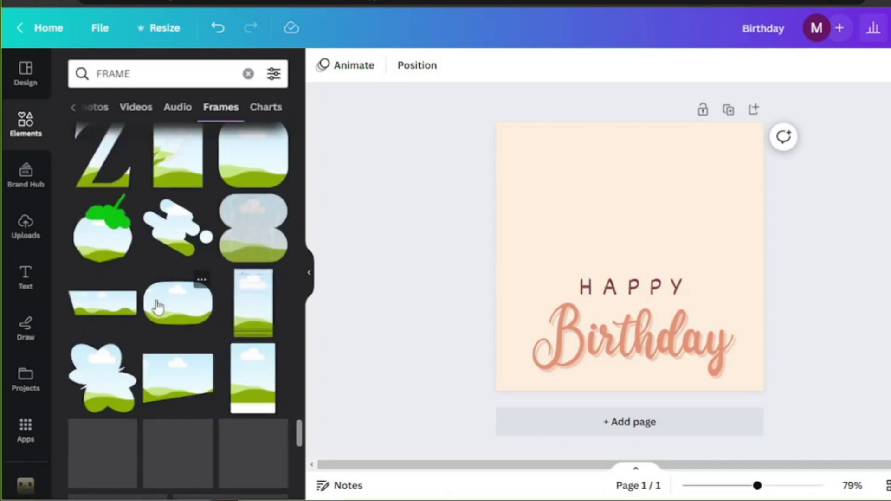
pyautogui.scroll(-15, 158, 307)
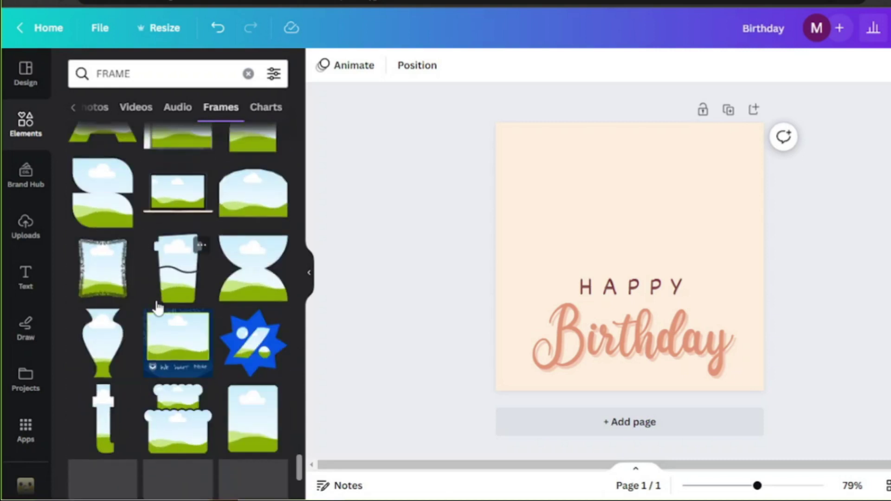
pyautogui.scroll(-15, 158, 307)
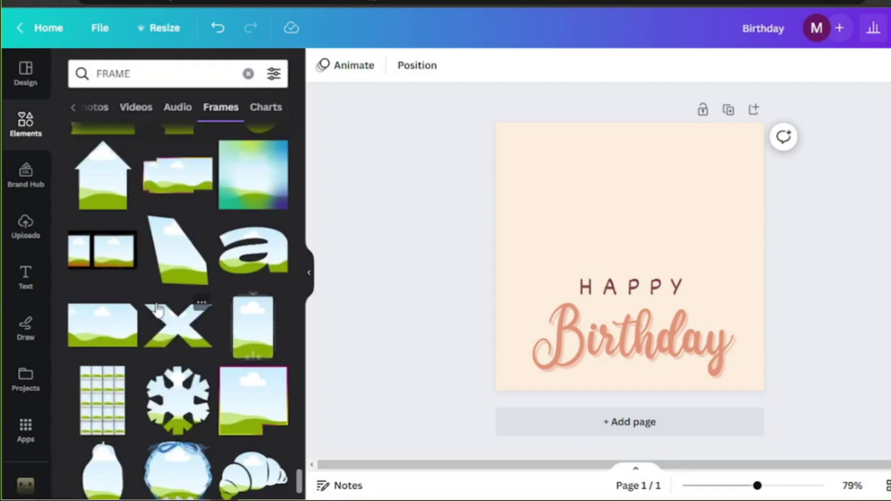
pyautogui.moveTo(300, 471); pyautogui.dragTo(295, 129)
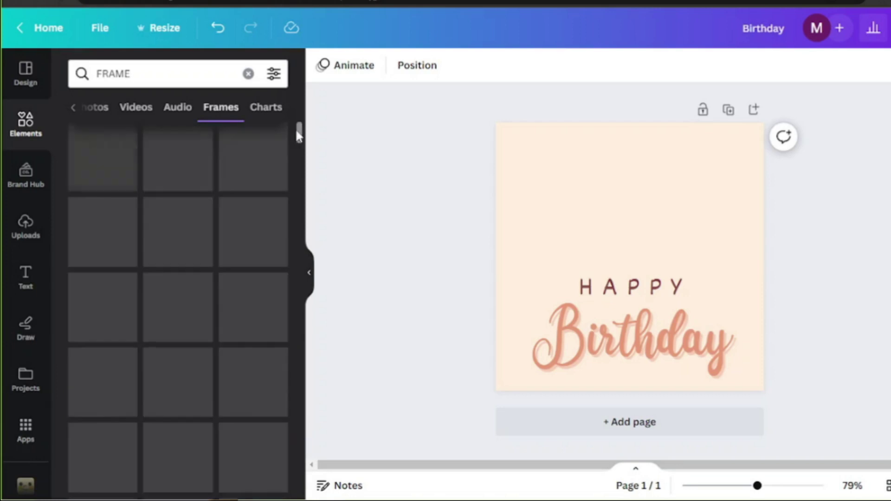
# Insert the rectangular brush-stroke frame, enlarge it and center it above the HAPPY text
pyautogui.scroll(-2, 240, 219)
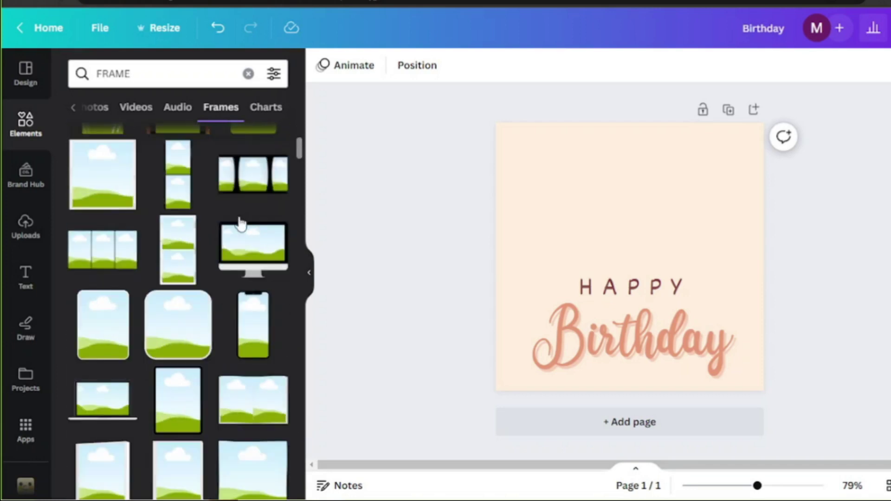
pyautogui.scroll(-5, 241, 219)
pyautogui.click(187, 355)
pyautogui.moveTo(631, 227); pyautogui.dragTo(630, 180)
pyautogui.moveTo(563, 157); pyautogui.dragTo(515, 124)
pyautogui.moveTo(608, 190); pyautogui.dragTo(631, 204)
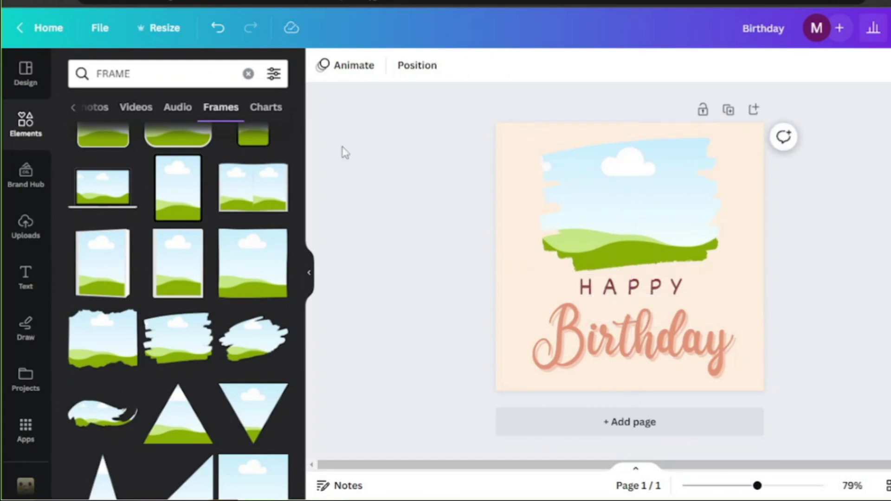
# Search the graphics for "birthday" and look through the decorations
pyautogui.click(117, 78)
pyautogui.write('birthday')
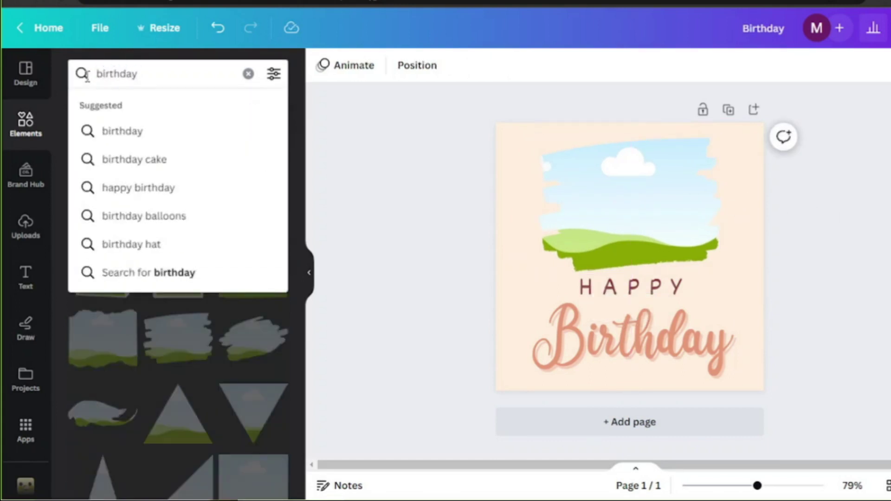
pyautogui.press('Return')
pyautogui.click(119, 108)
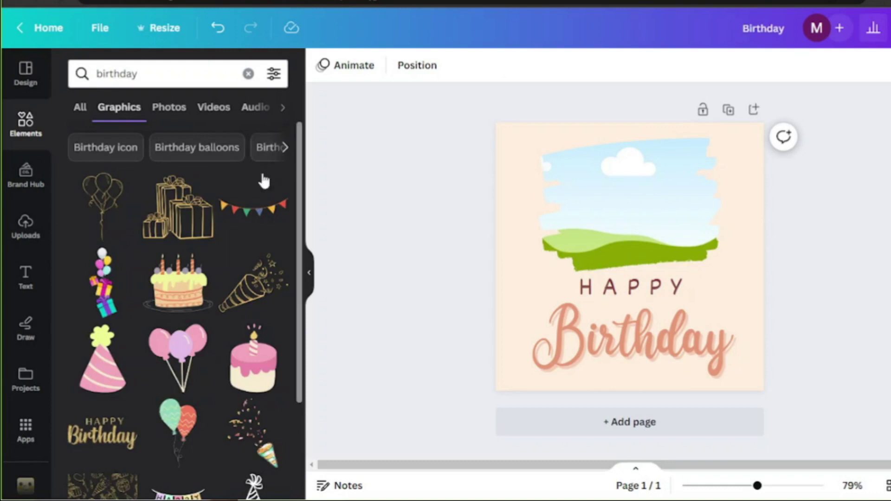
pyautogui.scroll(-5, 252, 188)
pyautogui.scroll(-5, 251, 190)
pyautogui.scroll(4, 252, 163)
pyautogui.click(575, 260)
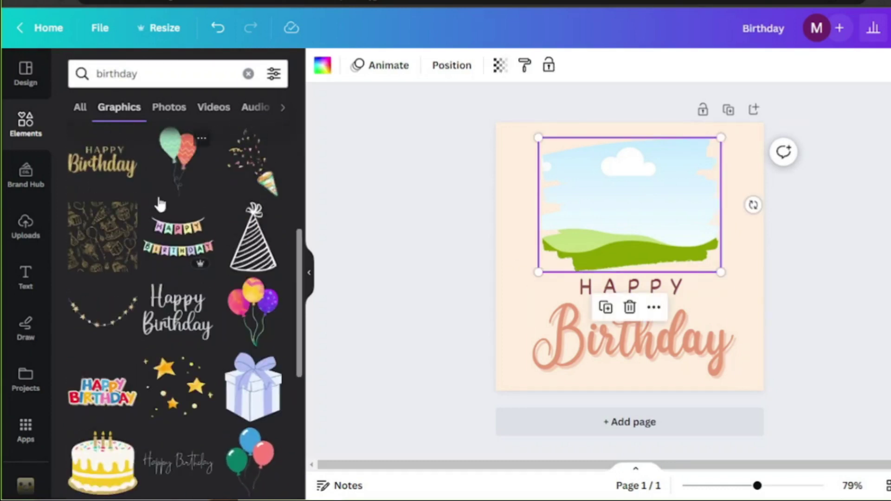
pyautogui.scroll(-5, 160, 201)
pyautogui.scroll(-4, 159, 201)
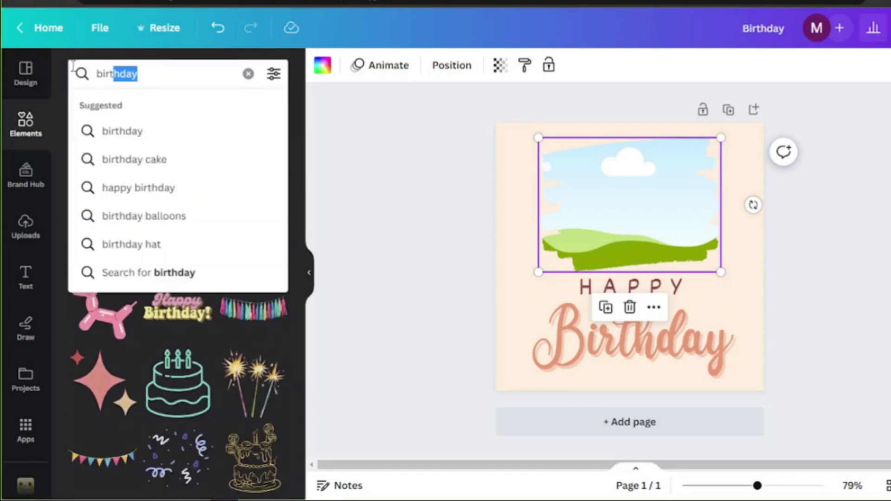
# Search the graphics for "banner" and look through them for a bunting that suits the card
pyautogui.tripleClick(155, 74)
pyautogui.write('banner')
pyautogui.press('Return')
pyautogui.scroll(-5, 125, 239)
pyautogui.scroll(-15, 126, 240)
pyautogui.scroll(-15, 125, 246)
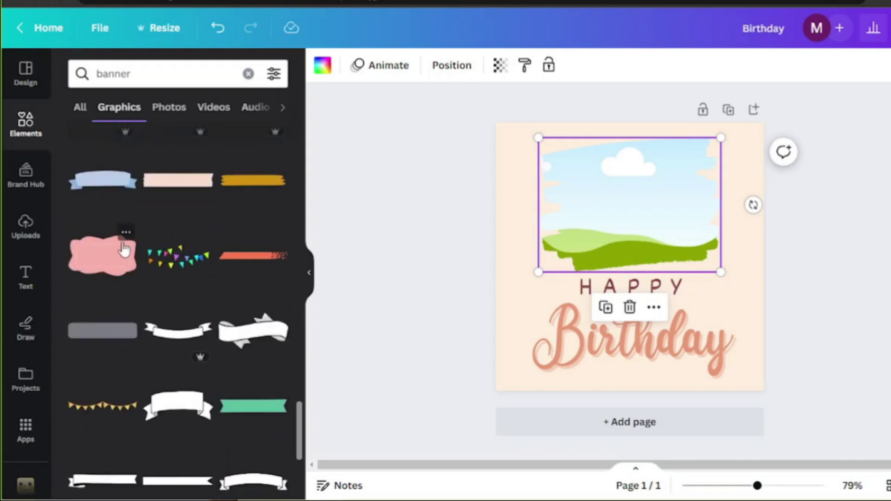
pyautogui.scroll(-15, 125, 248)
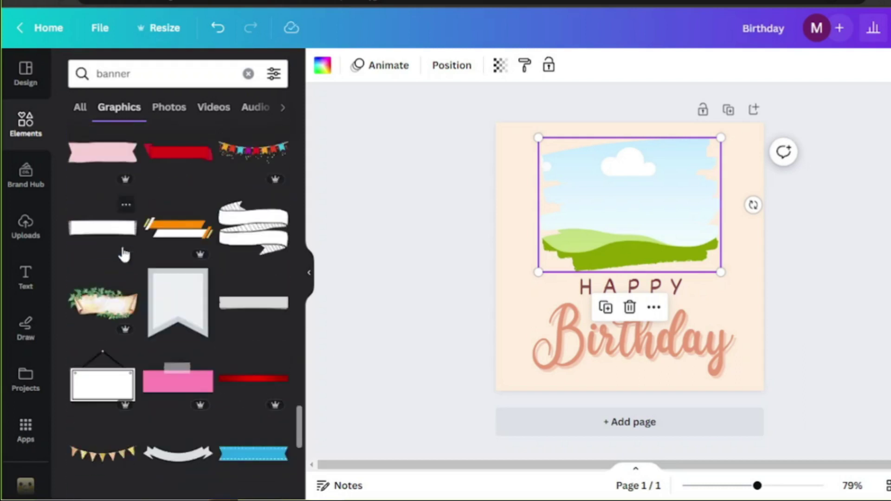
pyautogui.scroll(-3, 125, 254)
# Insert the yellow and orange bunting banner, and tilt it across the card's upper-left corner
pyautogui.click(104, 320)
pyautogui.moveTo(630, 314); pyautogui.dragTo(668, 320)
pyautogui.moveTo(644, 244); pyautogui.dragTo(566, 126)
pyautogui.moveTo(513, 150); pyautogui.dragTo(517, 171)
# Duplicate the bunting and place the copy across the card's upper-right corner, sloping down to the right behind the photo frame
pyautogui.click(532, 243)
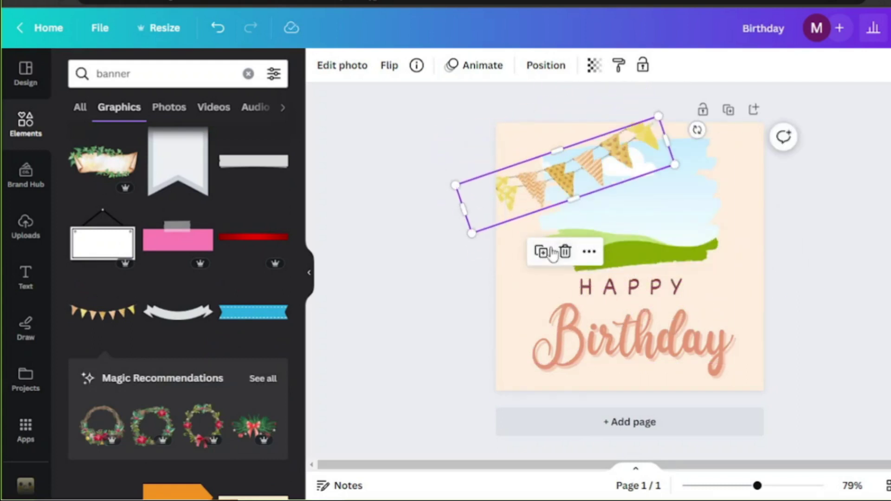
pyautogui.moveTo(686, 192); pyautogui.dragTo(747, 182)
pyautogui.click(546, 65)
pyautogui.click(793, 198)
pyautogui.moveTo(793, 199); pyautogui.dragTo(844, 195)
pyautogui.click(462, 154)
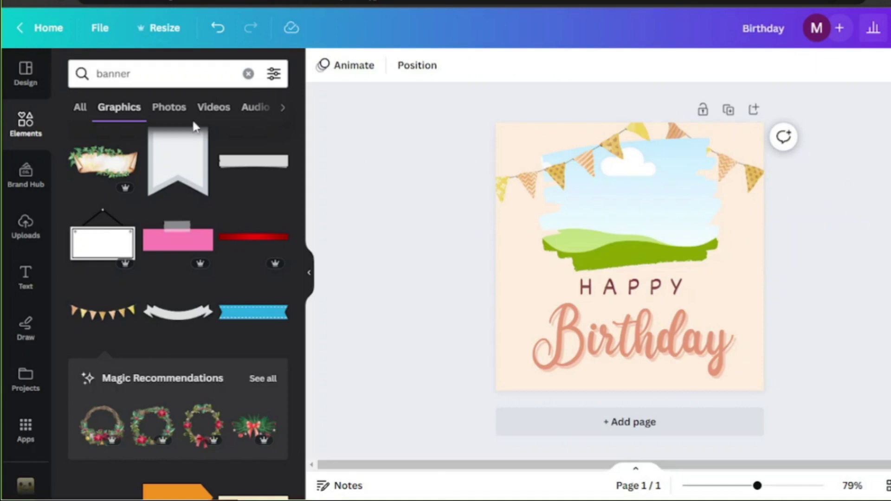
# Search the graphics for "confetti"
pyautogui.click(97, 75)
pyautogui.write('confetti')
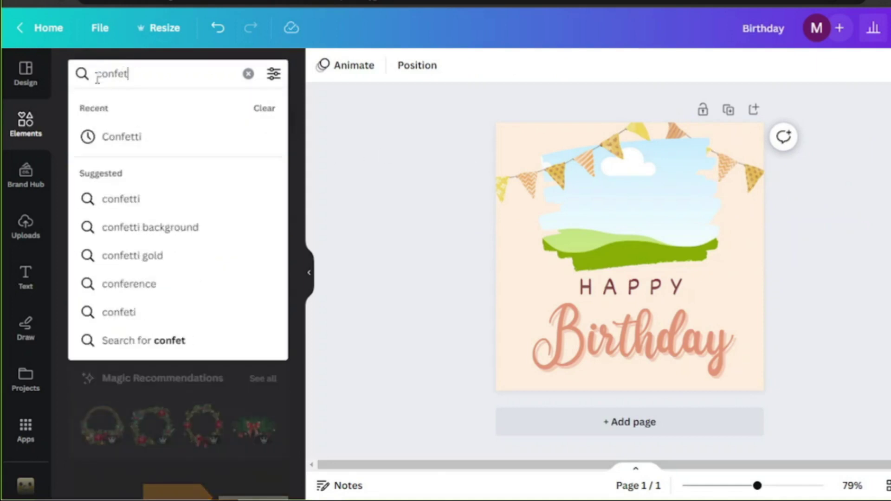
pyautogui.press('Return')
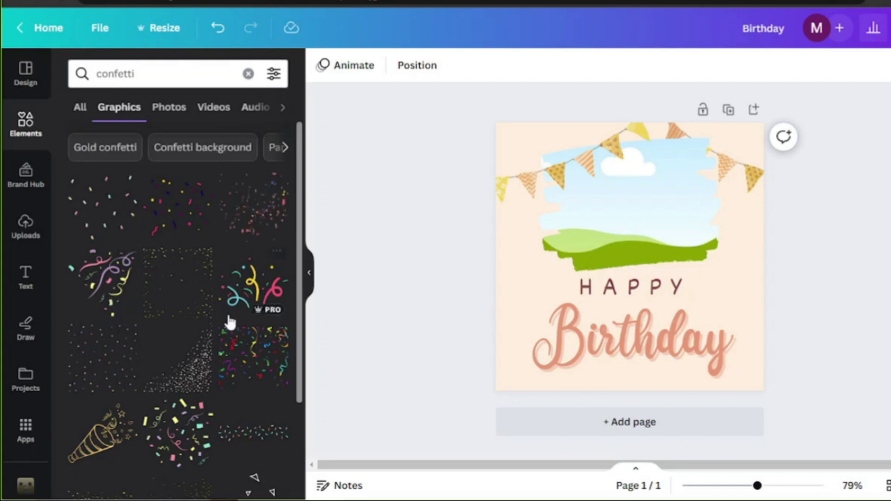
pyautogui.scroll(-3, 224, 313)
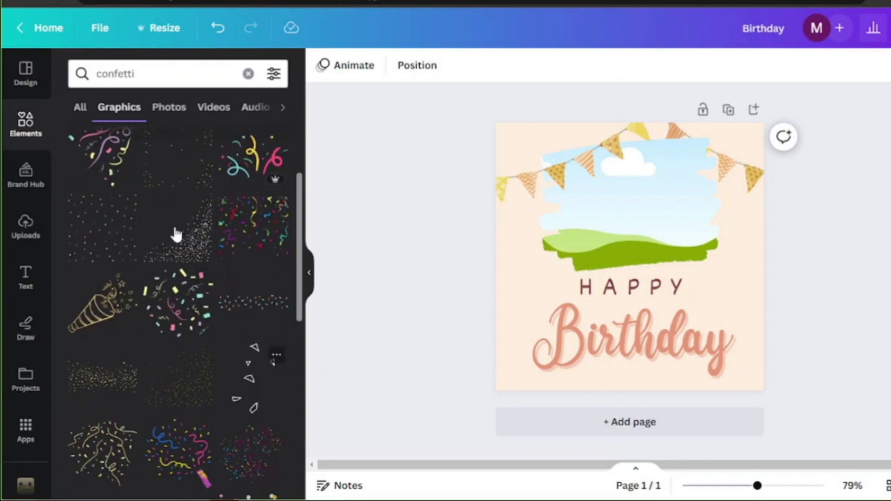
pyautogui.scroll(-7, 252, 381)
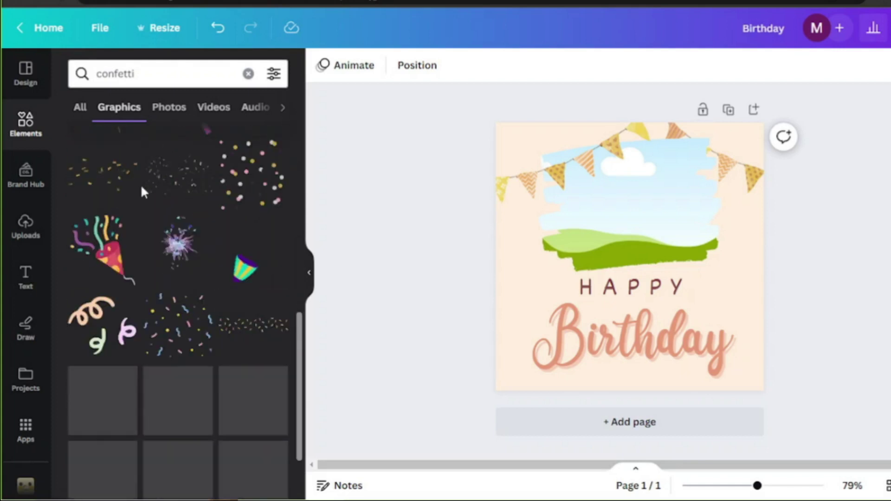
pyautogui.click(249, 171)
pyautogui.press('Delete')
pyautogui.scroll(-2, 218, 215)
pyautogui.click(90, 325)
pyautogui.press('Delete')
# Insert the falling gold confetti graphic and enlarge it so the confetti spreads over the whole card
pyautogui.scroll(-4, 135, 288)
pyautogui.click(99, 273)
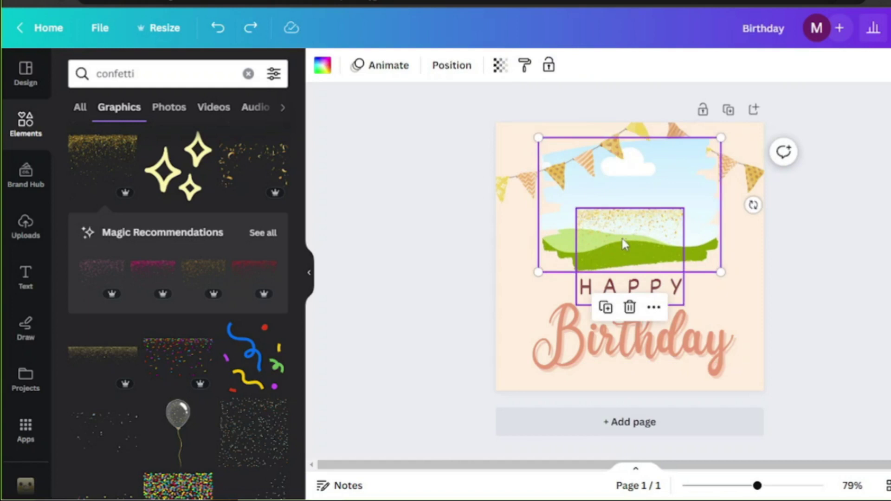
pyautogui.moveTo(576, 208); pyautogui.dragTo(324, 90)
pyautogui.moveTo(606, 329); pyautogui.dragTo(606, 276)
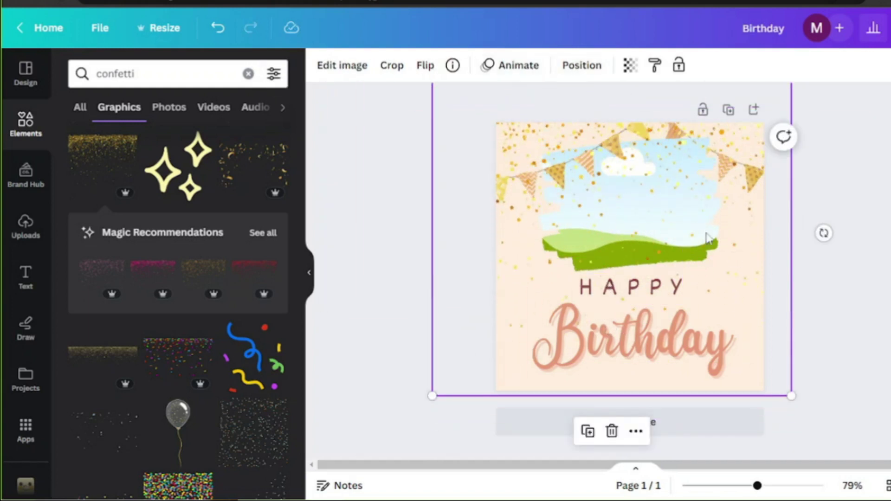
pyautogui.scroll(-3, 175, 292)
pyautogui.moveTo(806, 406); pyautogui.dragTo(871, 462)
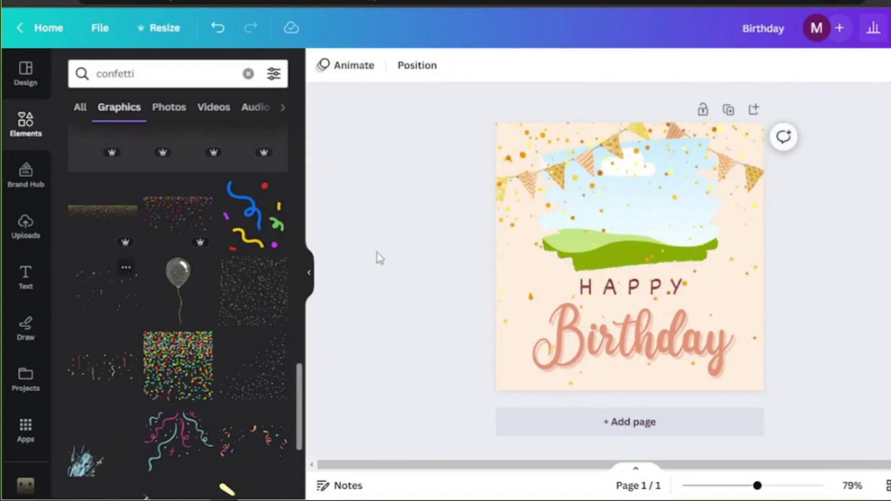
# Search the elements for "little girl"
pyautogui.click(25, 226)
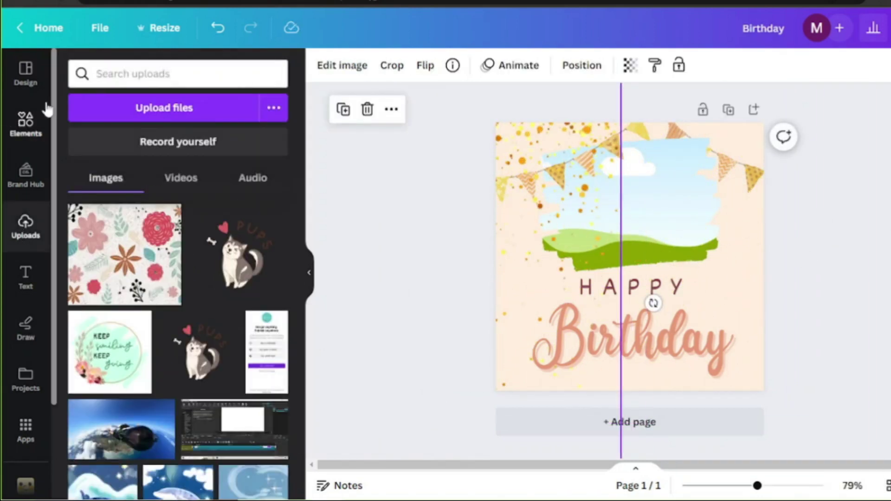
pyautogui.click(25, 123)
pyautogui.click(119, 74)
pyautogui.write('girl')
pyautogui.press('Return')
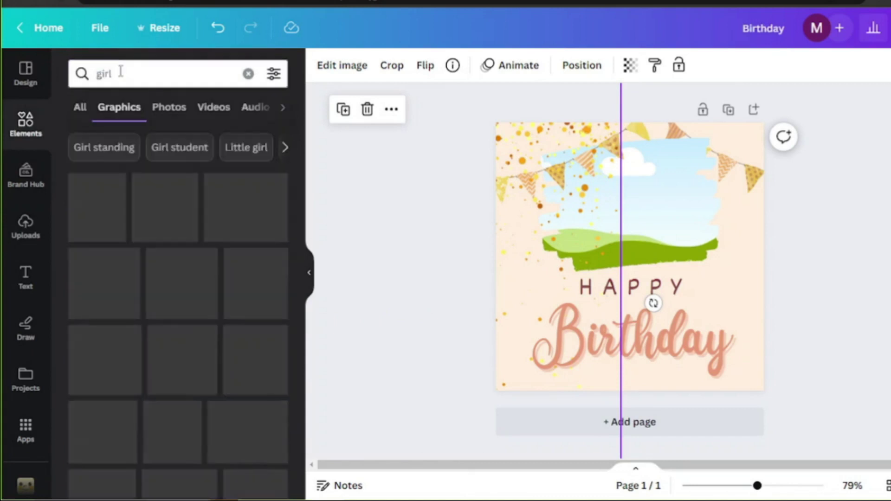
pyautogui.click(98, 73)
pyautogui.write('little')
pyautogui.press('Return')
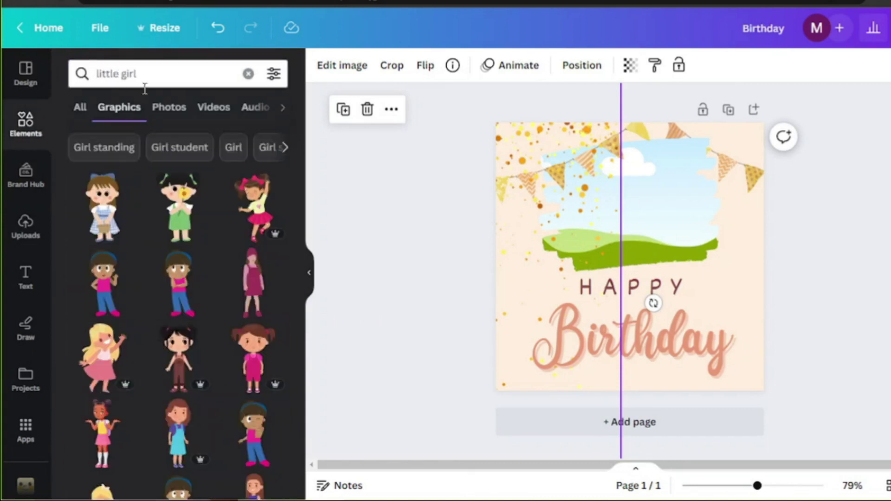
# Fill the brush-stroke frame with the stock photo of the girl in a pink dress standing on a forest path
pyautogui.click(169, 107)
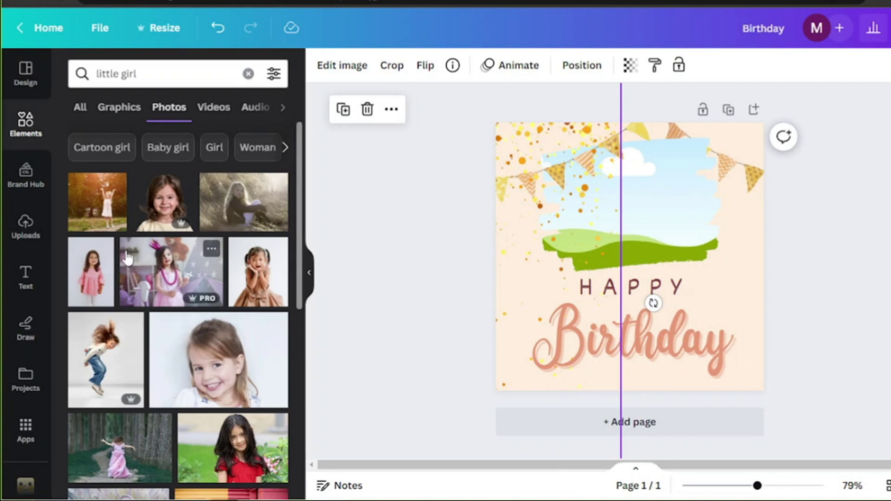
pyautogui.scroll(-5, 128, 258)
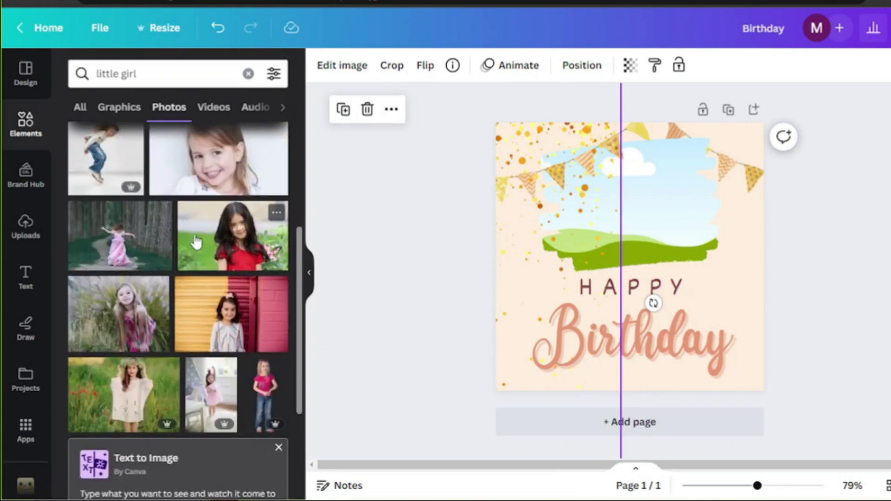
pyautogui.moveTo(146, 259)
pyautogui.mouseDown()
pyautogui.moveTo(653, 210)
pyautogui.moveTo(591, 212)
pyautogui.moveTo(632, 206)
pyautogui.mouseUp()
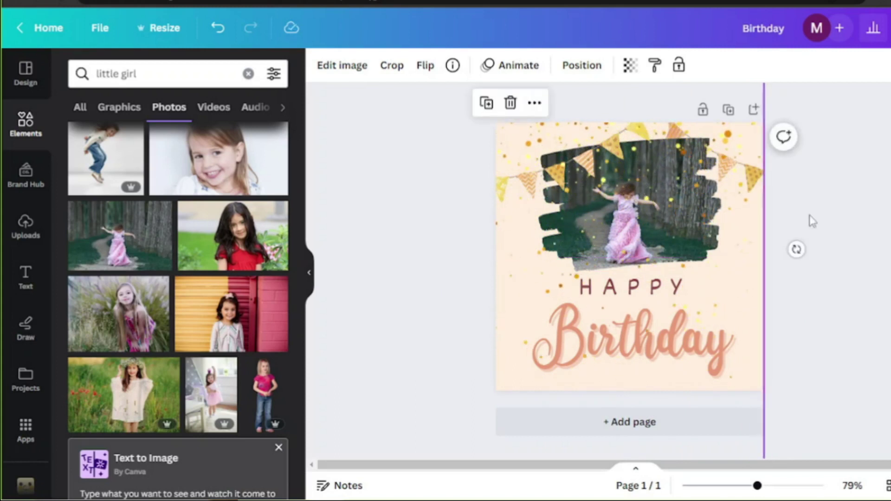
pyautogui.click(828, 214)
# Search the graphics for "baloons"
pyautogui.scroll(-10, 212, 198)
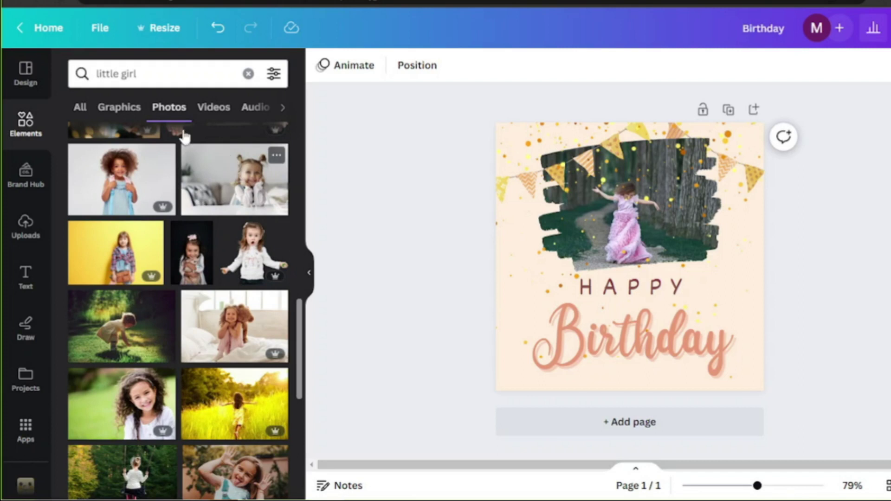
pyautogui.click(112, 81)
pyautogui.write('baloons')
pyautogui.press('Return')
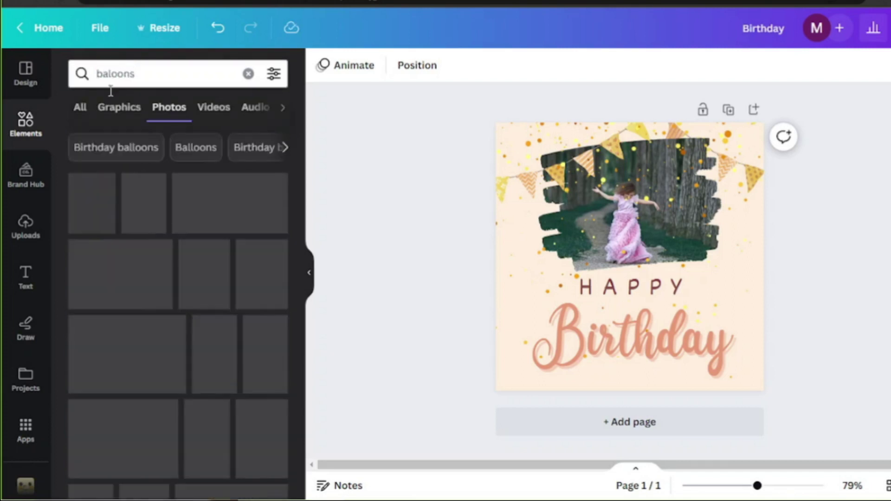
pyautogui.click(117, 107)
pyautogui.scroll(-3, 142, 197)
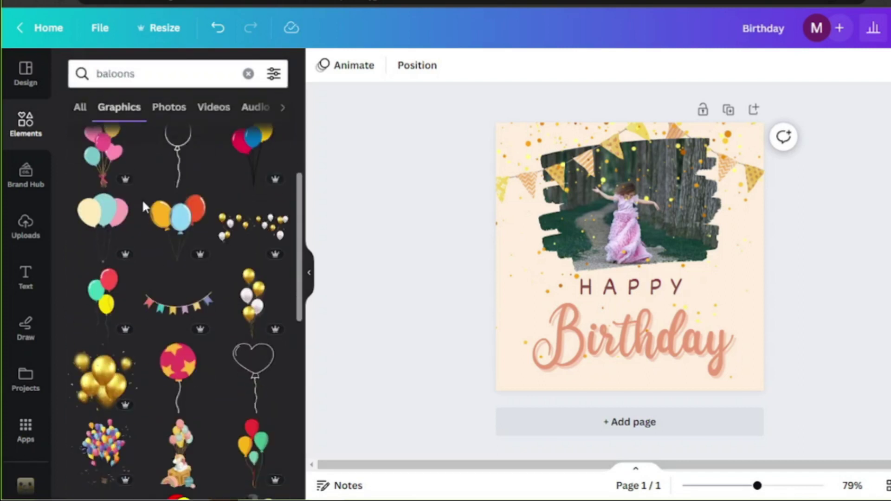
pyautogui.scroll(-5, 141, 199)
pyautogui.click(179, 232)
pyautogui.moveTo(659, 217); pyautogui.dragTo(768, 254)
pyautogui.moveTo(789, 189); pyautogui.dragTo(775, 251)
pyautogui.moveTo(747, 365); pyautogui.dragTo(770, 376)
pyautogui.click(746, 225)
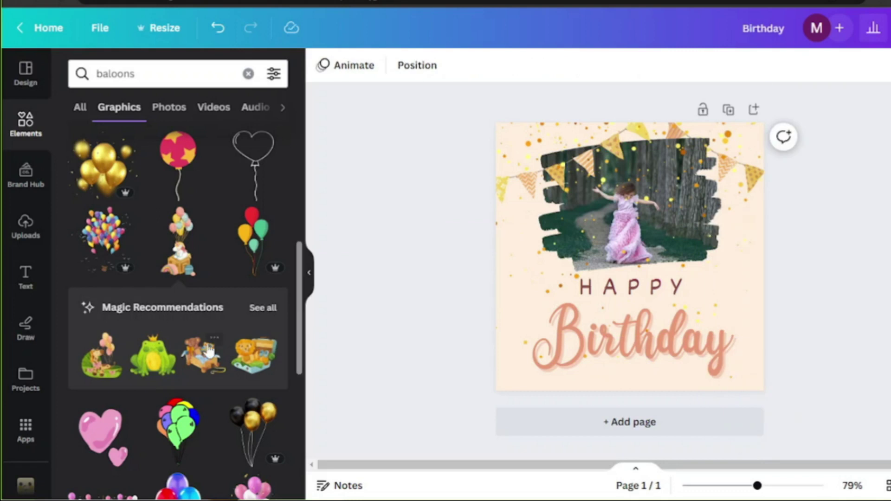
# Look through the balloon graphics for a bunch that suits the card's colours
pyautogui.scroll(-8, 208, 349)
pyautogui.scroll(-10, 206, 341)
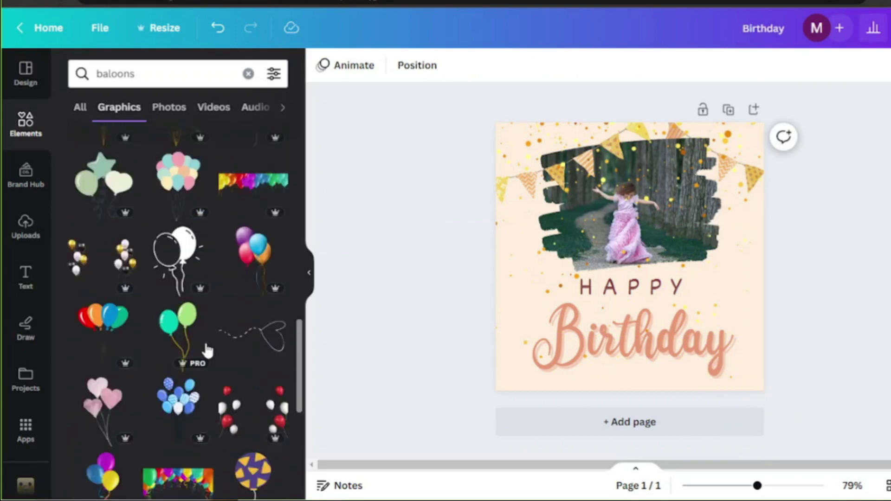
pyautogui.scroll(-5, 205, 341)
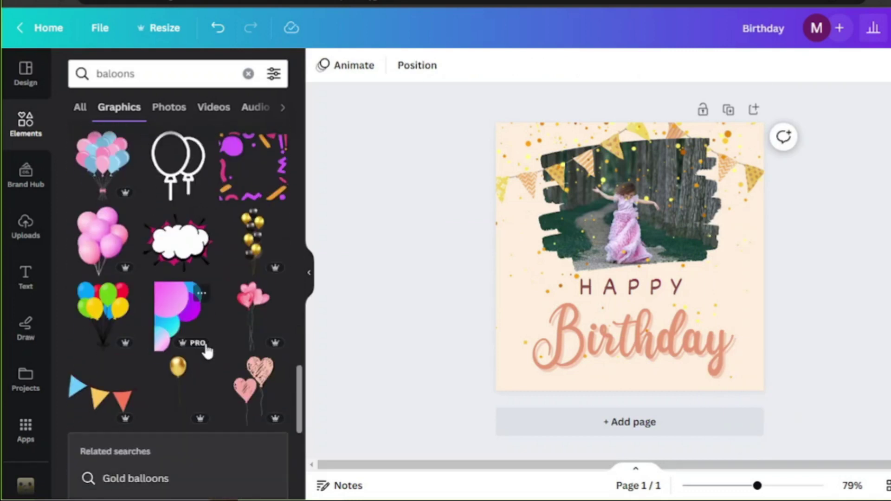
pyautogui.scroll(-10, 204, 350)
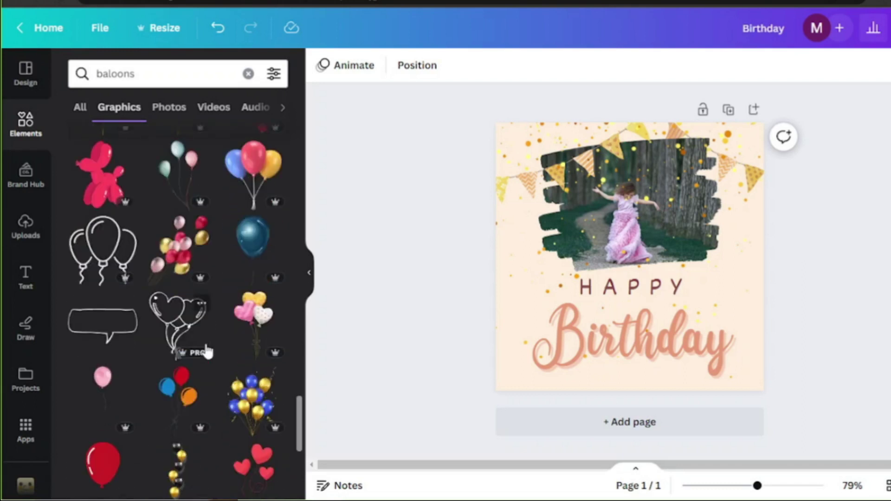
pyautogui.scroll(-10, 206, 352)
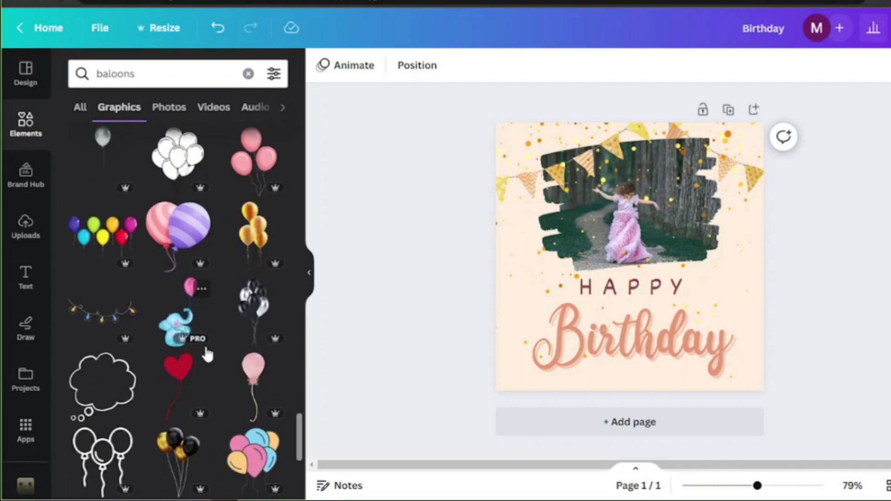
pyautogui.scroll(-10, 206, 356)
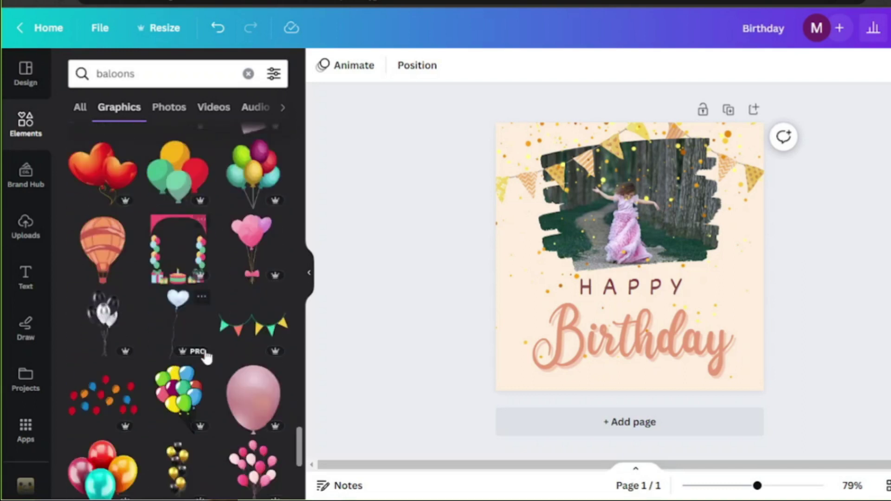
pyautogui.scroll(-10, 206, 357)
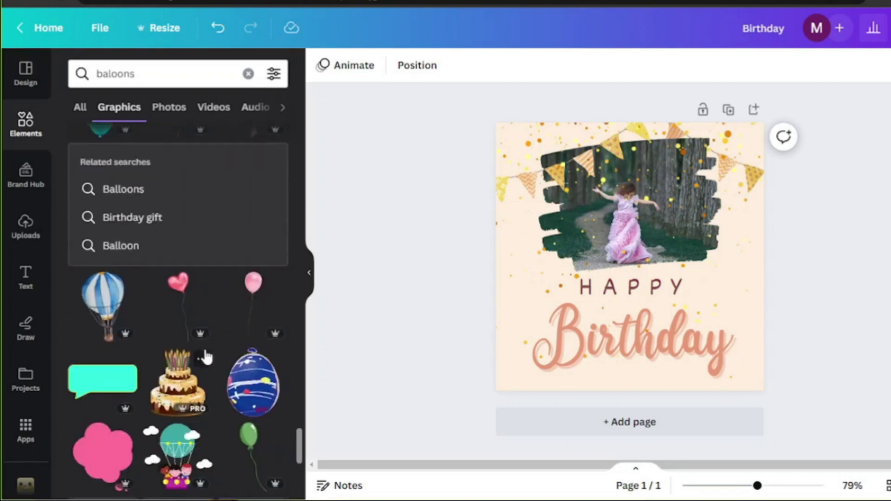
pyautogui.scroll(-10, 206, 356)
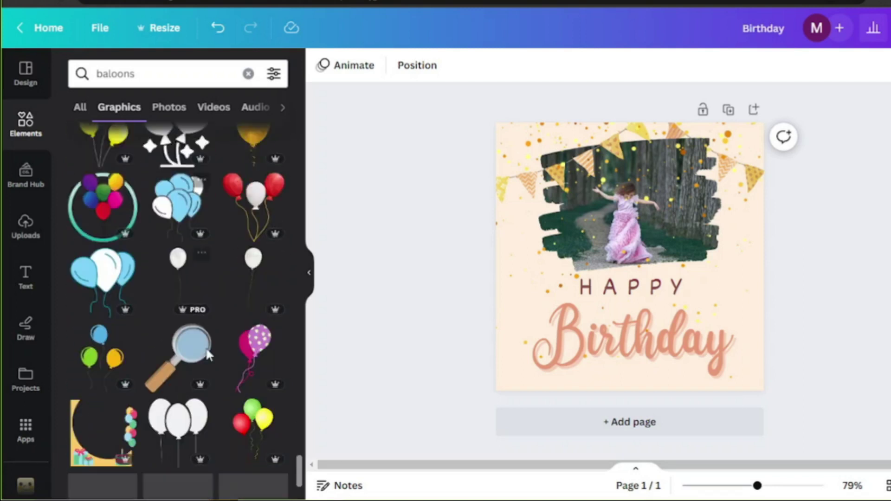
pyautogui.scroll(-5, 207, 356)
pyautogui.scroll(-5, 206, 356)
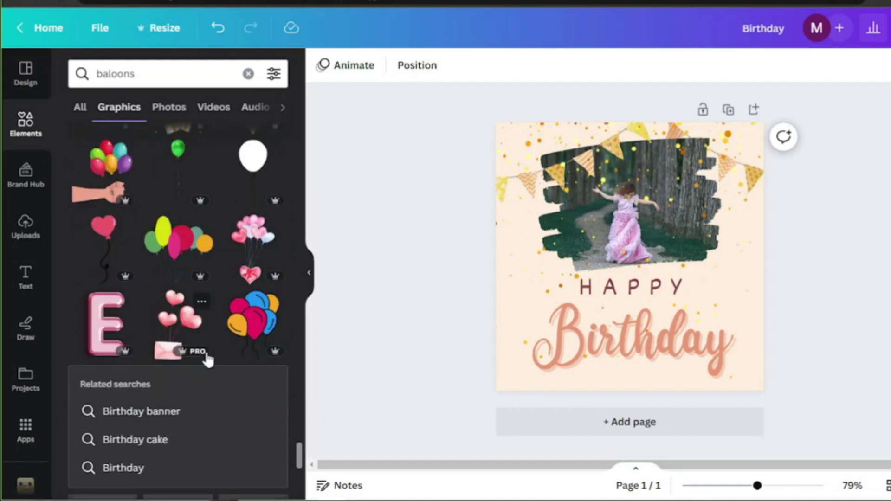
pyautogui.scroll(-10, 207, 353)
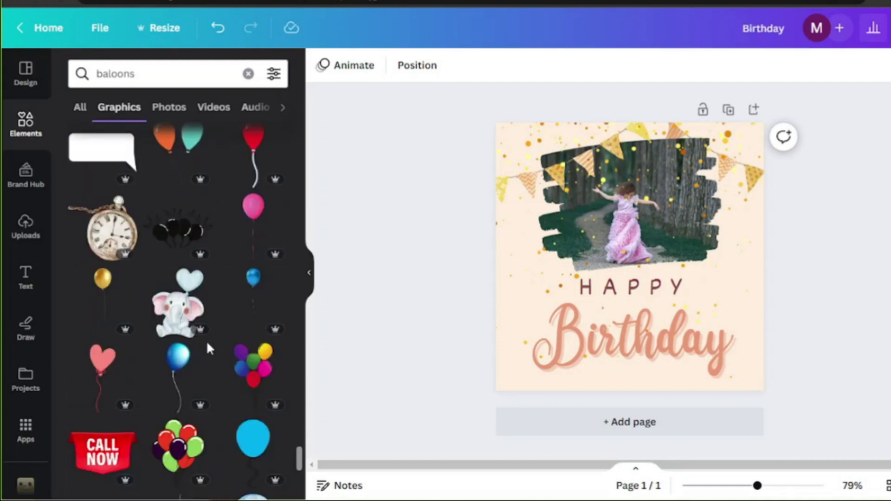
pyautogui.scroll(-9, 207, 348)
pyautogui.scroll(-10, 207, 350)
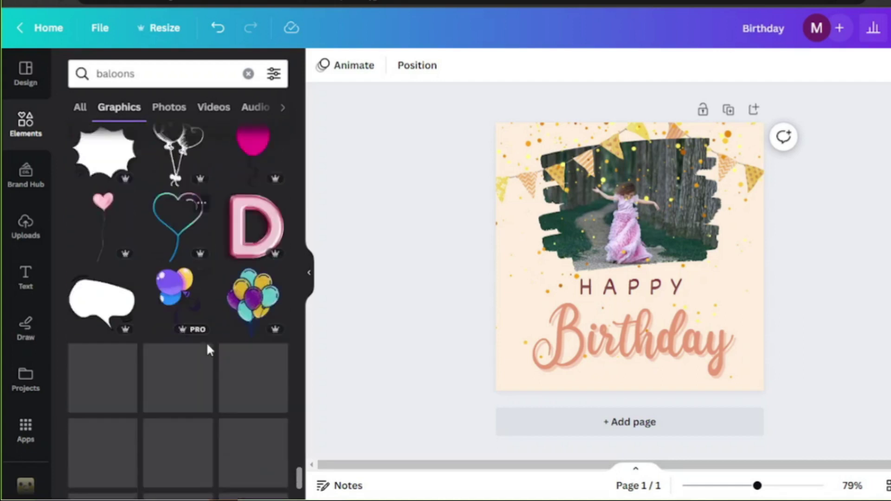
pyautogui.scroll(-10, 209, 354)
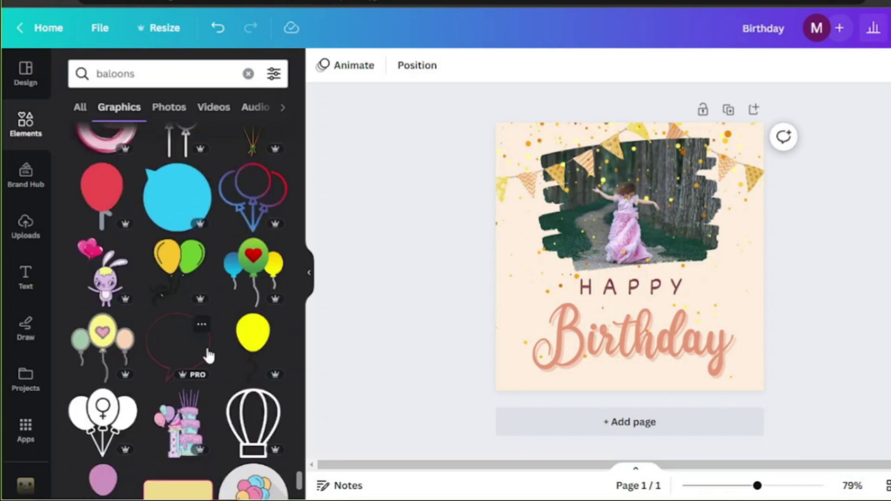
pyautogui.scroll(-10, 208, 356)
pyautogui.scroll(-10, 209, 357)
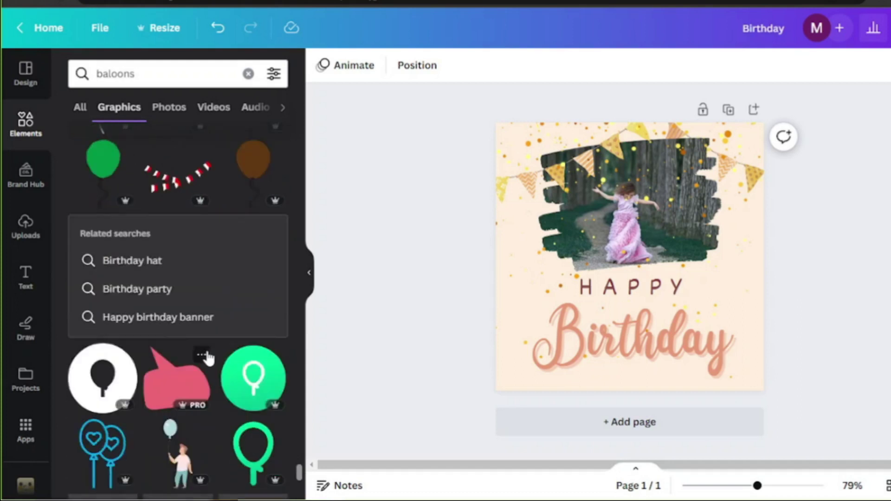
pyautogui.scroll(-10, 208, 358)
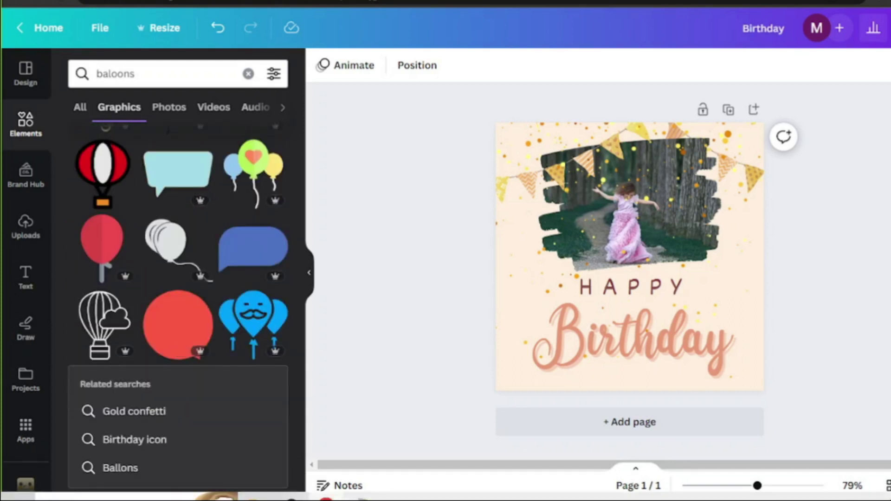
pyautogui.scroll(-5, 80, 278)
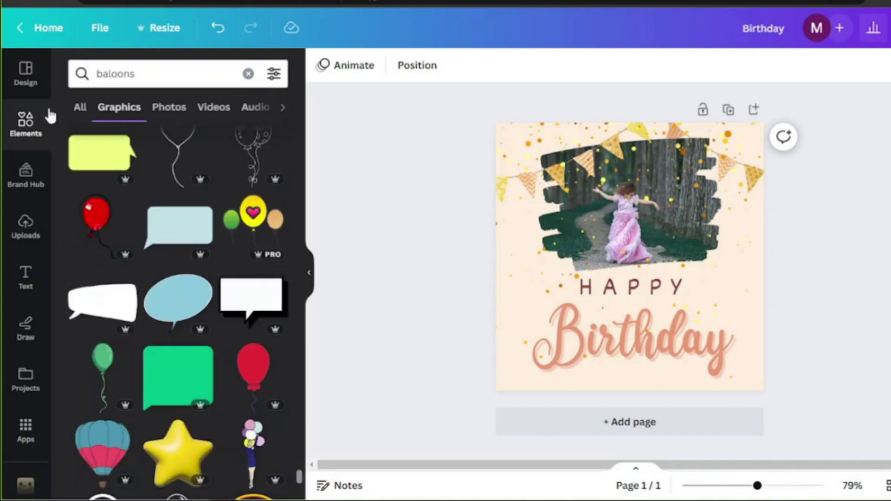
# Search the graphics for "balloons" with the spelling corrected, and look through the bunches
pyautogui.click(112, 73)
pyautogui.press('Return')
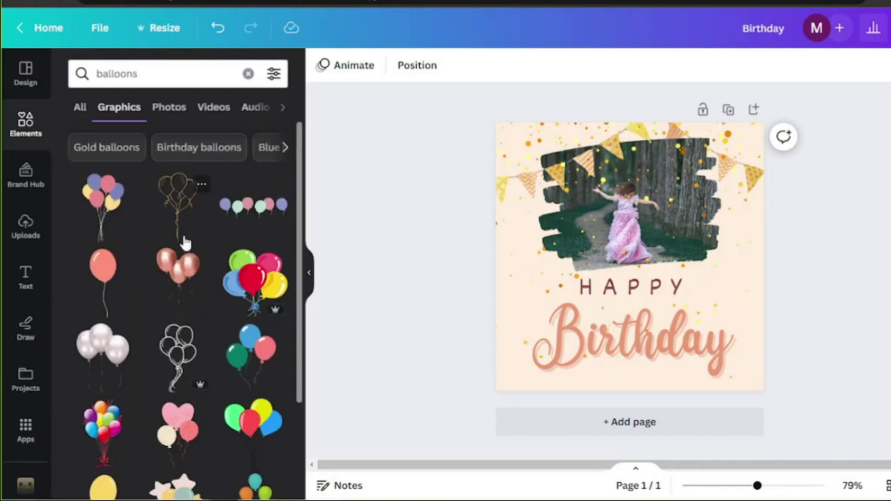
pyautogui.scroll(-10, 166, 241)
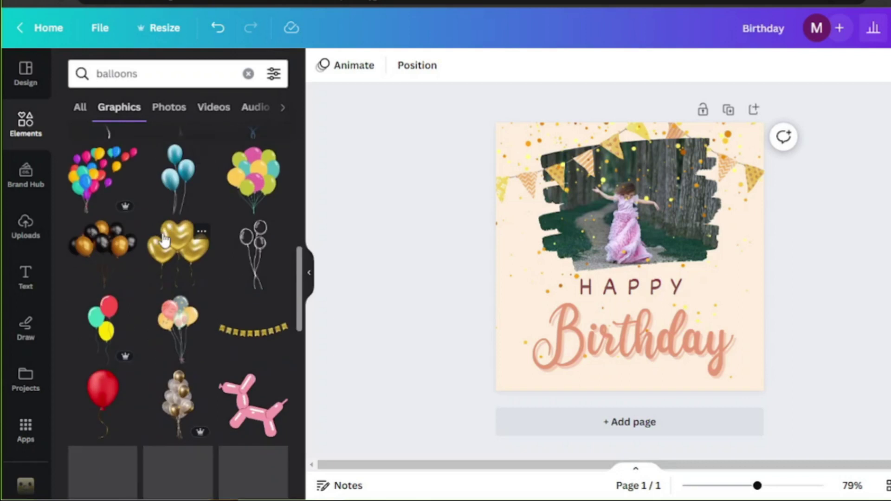
# Insert the pastel watercolour balloon bunch, and size and tilt it at the card's right edge beside the "HAPPY Birthday" text
pyautogui.click(173, 320)
pyautogui.moveTo(638, 227); pyautogui.dragTo(786, 274)
pyautogui.moveTo(783, 459); pyautogui.dragTo(795, 352)
pyautogui.moveTo(789, 221); pyautogui.dragTo(806, 223)
pyautogui.moveTo(780, 310); pyautogui.dragTo(785, 239)
# Duplicate the balloon bunch and place the copy at the card's left edge beside the text
pyautogui.moveTo(719, 232); pyautogui.dragTo(499, 255)
pyautogui.moveTo(539, 451); pyautogui.dragTo(522, 451)
pyautogui.moveTo(518, 376); pyautogui.dragTo(489, 360)
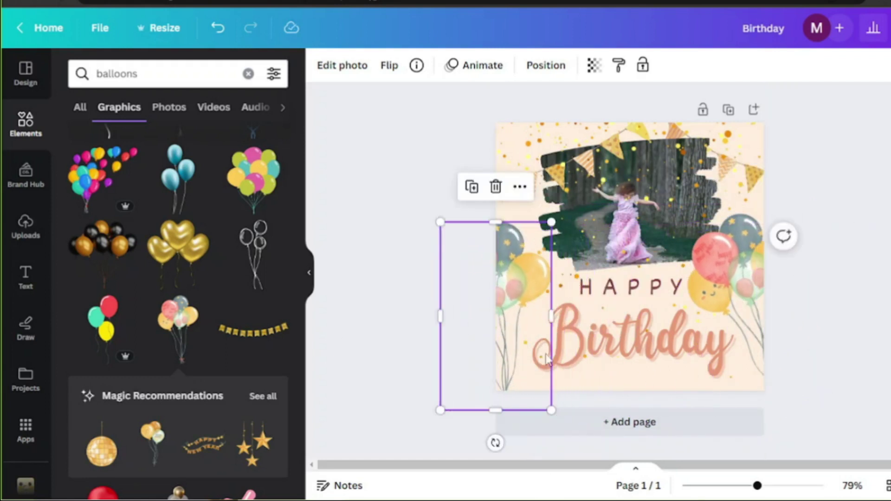
# Tilt both balloon bunches a little more and shift the left bunch further onto the card
pyautogui.click(766, 362)
pyautogui.moveTo(782, 436); pyautogui.dragTo(763, 451)
pyautogui.click(523, 404)
pyautogui.moveTo(493, 439); pyautogui.dragTo(467, 438)
pyautogui.moveTo(505, 366); pyautogui.dragTo(514, 351)
pyautogui.press('Escape')
# Search the graphics for "stroke" and look through the brush strokes
pyautogui.click(116, 73)
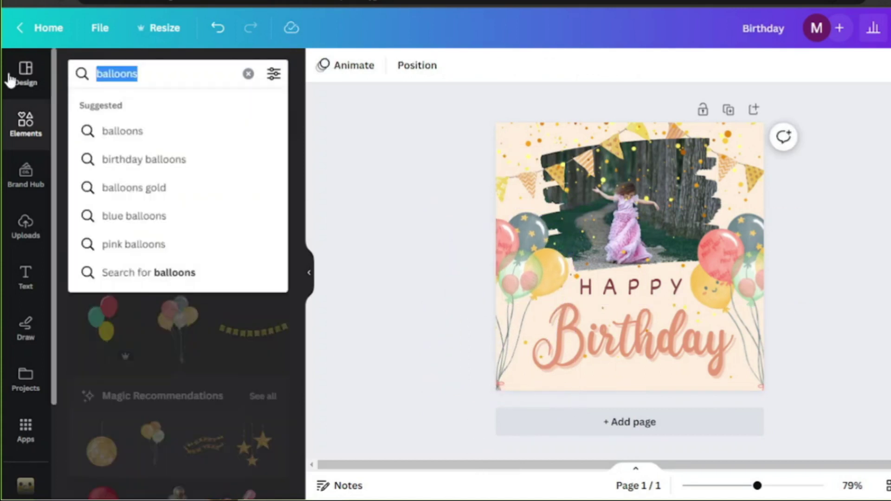
pyautogui.write('stroke')
pyautogui.press('Return')
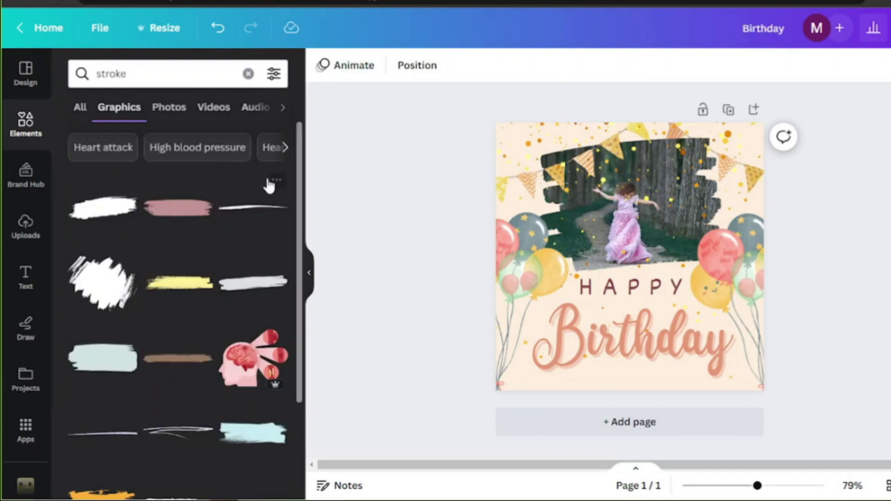
pyautogui.scroll(-3, 194, 278)
pyautogui.scroll(-3, 170, 302)
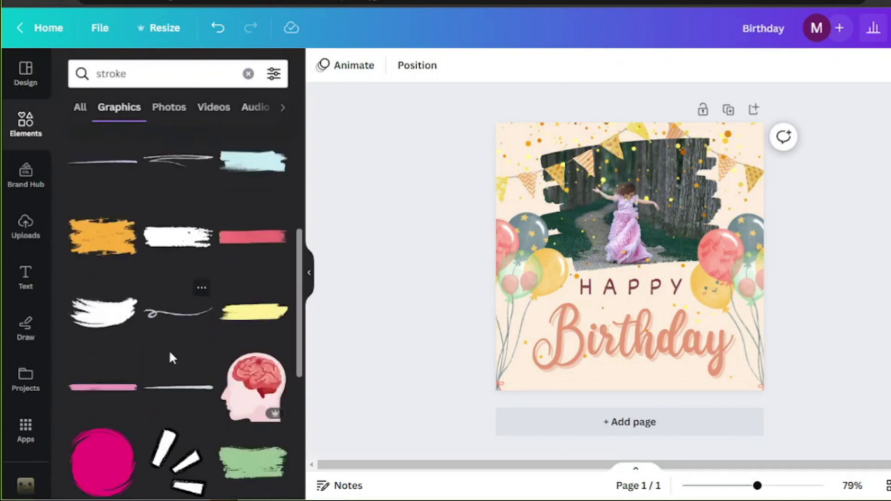
# Insert the thin curly line graphic beneath the word "Birthday" and colour it the document's salmon
pyautogui.click(170, 324)
pyautogui.moveTo(635, 332); pyautogui.dragTo(635, 420)
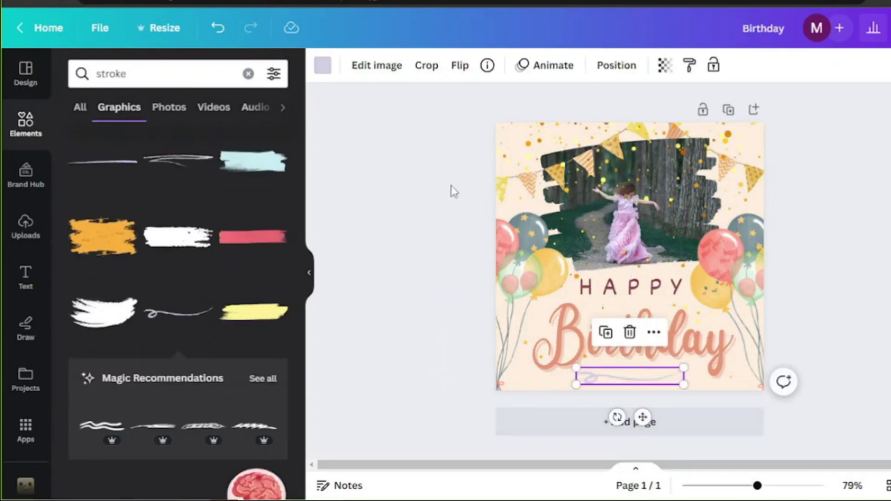
pyautogui.click(323, 65)
pyautogui.click(197, 150)
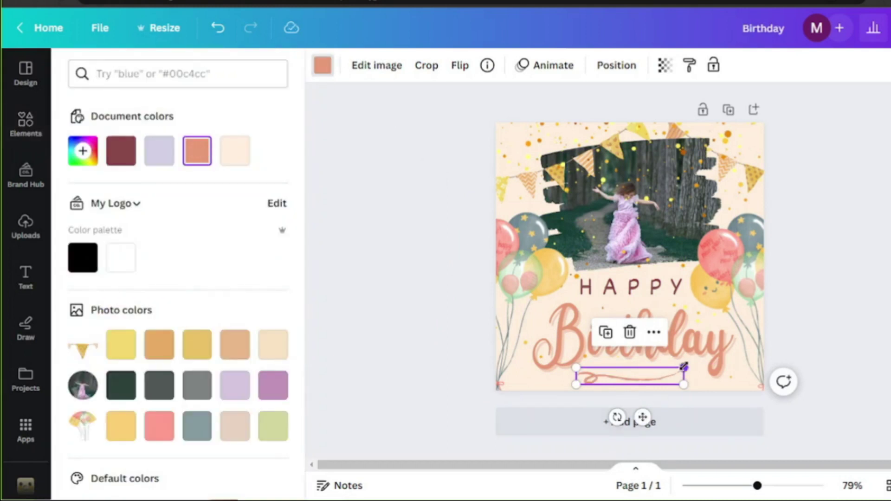
# Enlarge the curly line and tuck it up directly under "Birthday", and nudge "HAPPY" slightly down
pyautogui.moveTo(684, 366); pyautogui.dragTo(713, 362)
pyautogui.click(700, 353)
pyautogui.click(613, 375)
pyautogui.moveTo(613, 374); pyautogui.dragTo(625, 361)
pyautogui.click(879, 274)
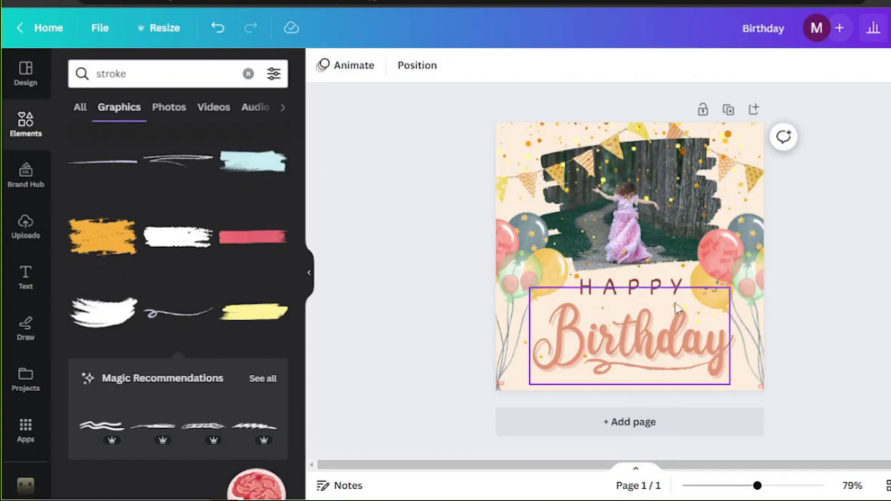
pyautogui.click(654, 299)
pyautogui.click(865, 210)
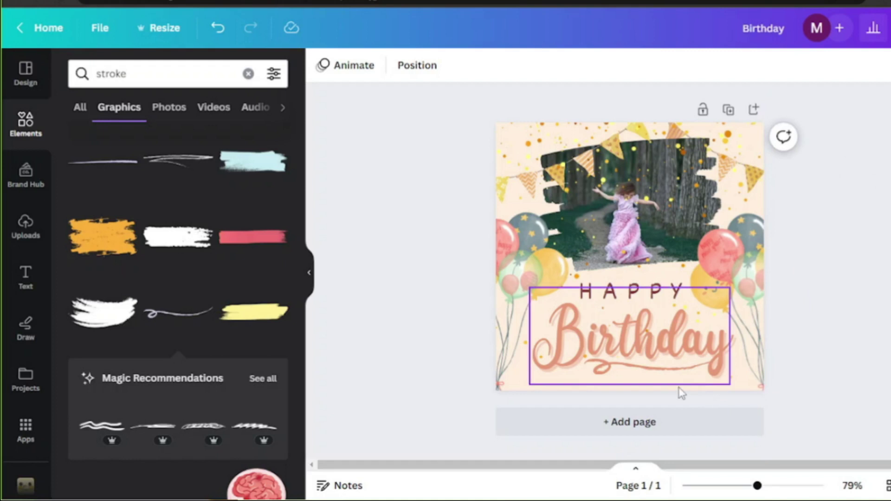
# Try the yellow-to-pink gradient and the solid salmon as the card background, and return it to light peach
pyautogui.click(756, 133)
pyautogui.click(322, 65)
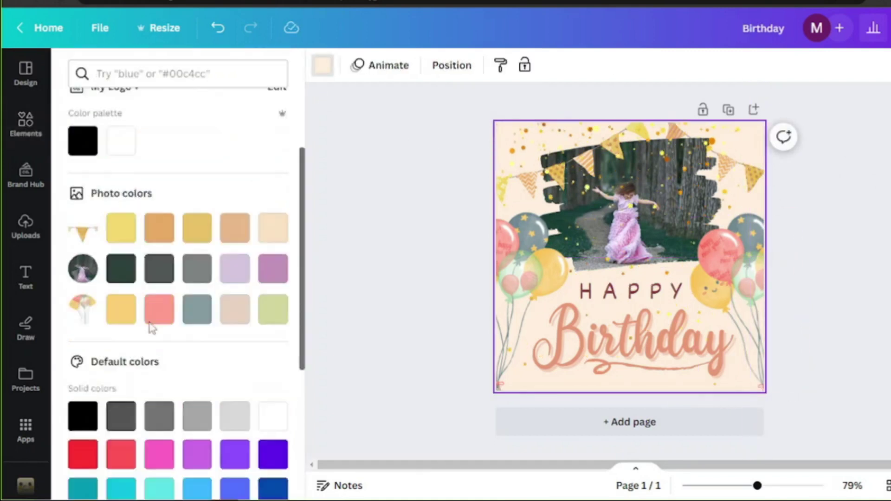
pyautogui.scroll(-5, 154, 327)
pyautogui.click(235, 351)
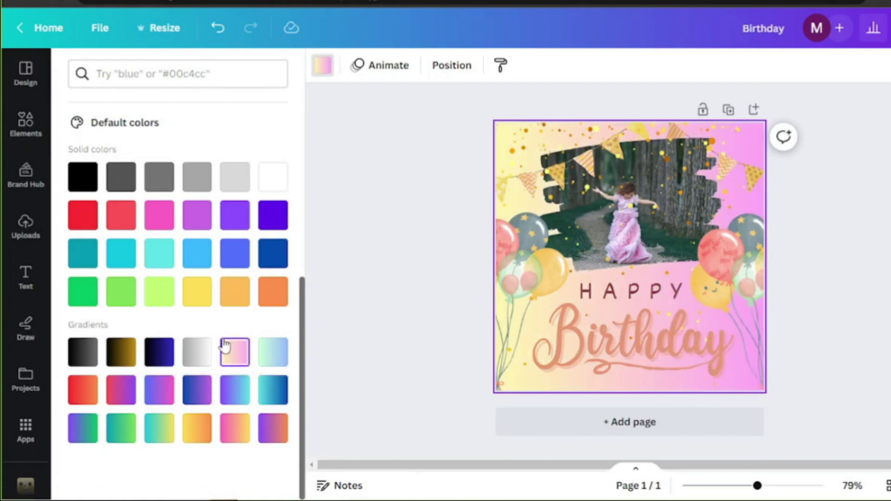
pyautogui.scroll(5, 80, 149)
pyautogui.click(82, 153)
pyautogui.click(93, 255)
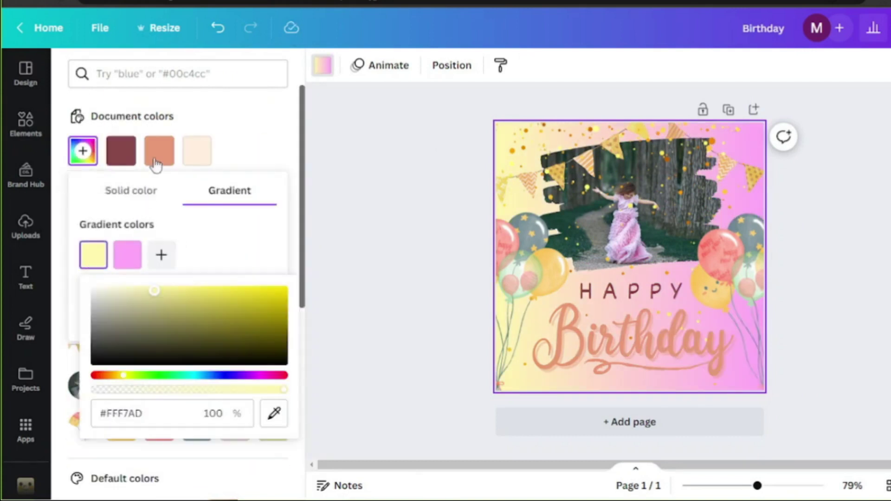
pyautogui.click(159, 151)
pyautogui.click(84, 151)
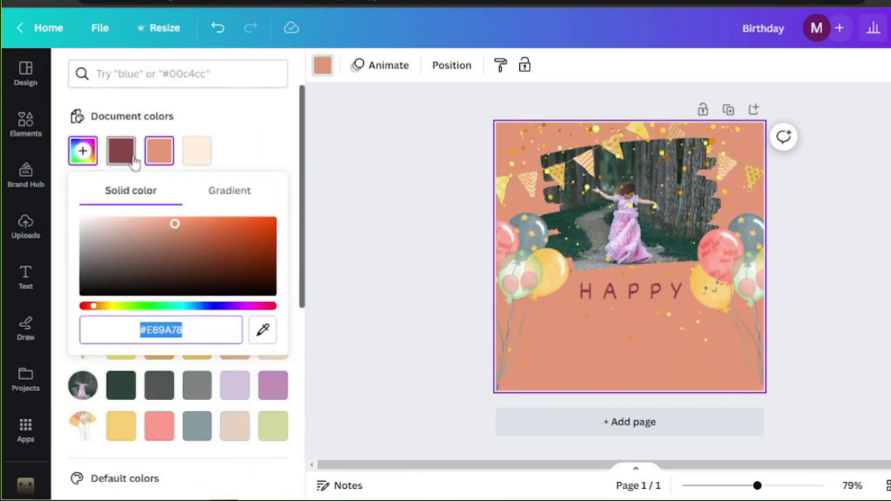
pyautogui.click(131, 221)
pyautogui.moveTo(110, 305); pyautogui.dragTo(110, 306)
pyautogui.click(225, 155)
pyautogui.scroll(-8, 229, 404)
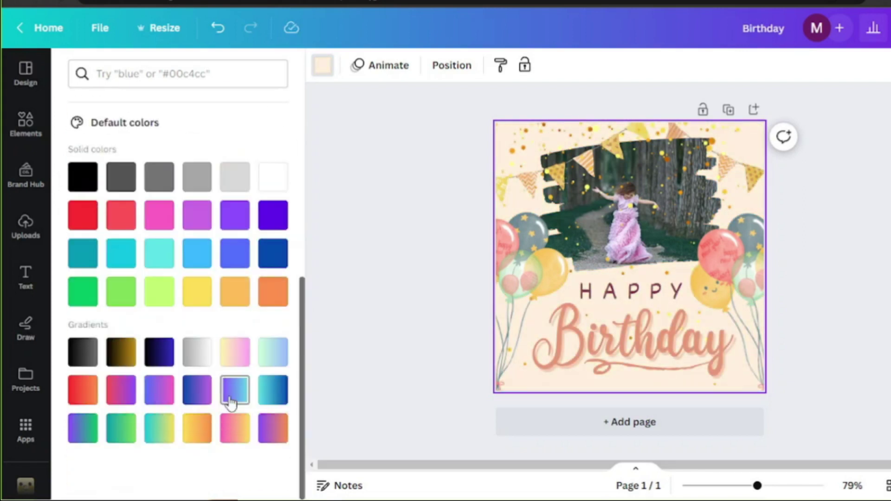
# Copy the hex code of the card's light peach background colour
pyautogui.scroll(8, 221, 193)
pyautogui.click(93, 156)
pyautogui.hotkey('ctrl', 'c')
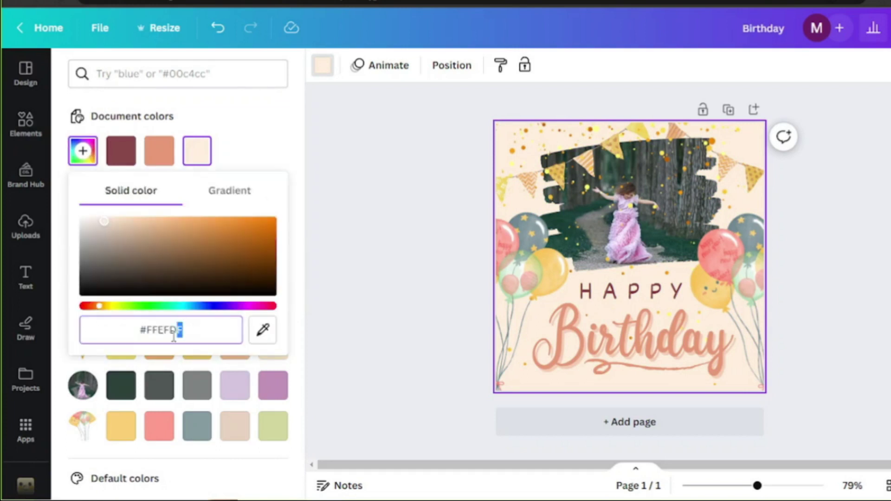
# Apply the yellow-to-pink gradient to the card background with the vertical, top-to-bottom style
pyautogui.scroll(-8, 267, 414)
pyautogui.click(235, 350)
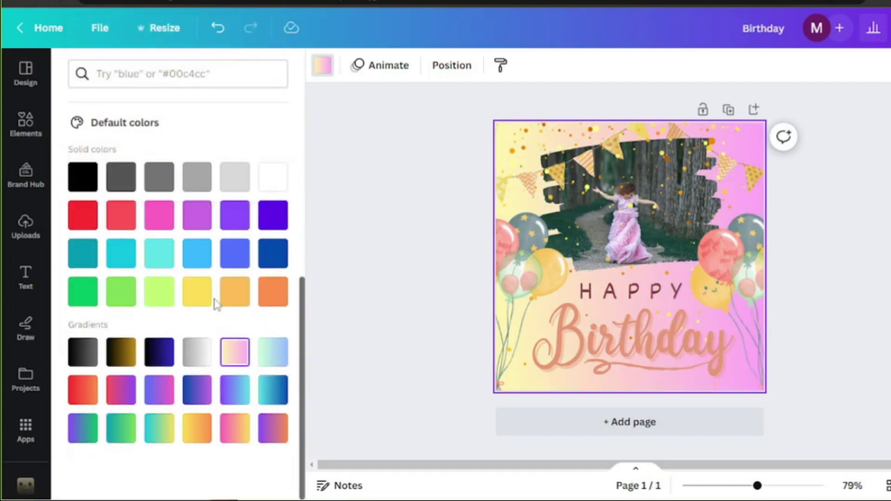
pyautogui.scroll(8, 217, 304)
pyautogui.click(82, 150)
pyautogui.click(139, 318)
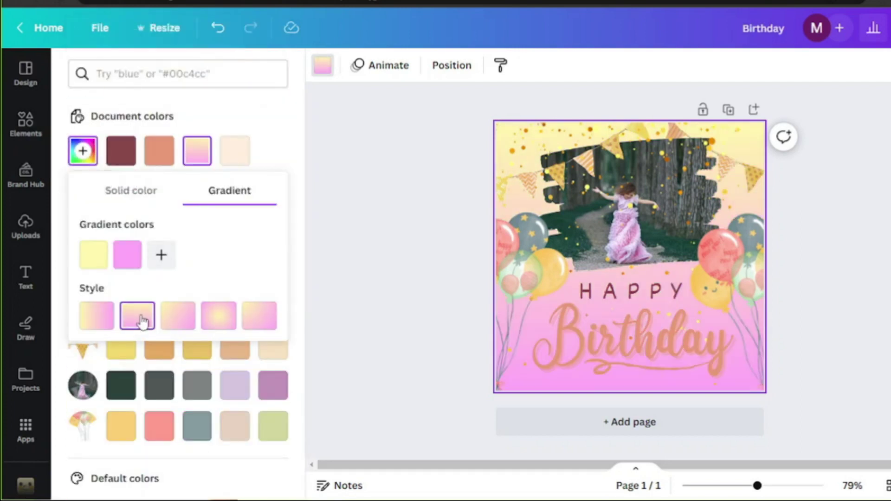
# Recolour the background gradient with the copied light peach at the top and a paler, near-white peach at the bottom
pyautogui.click(127, 255)
pyautogui.click(153, 413)
pyautogui.hotkey('ctrl', 'a')
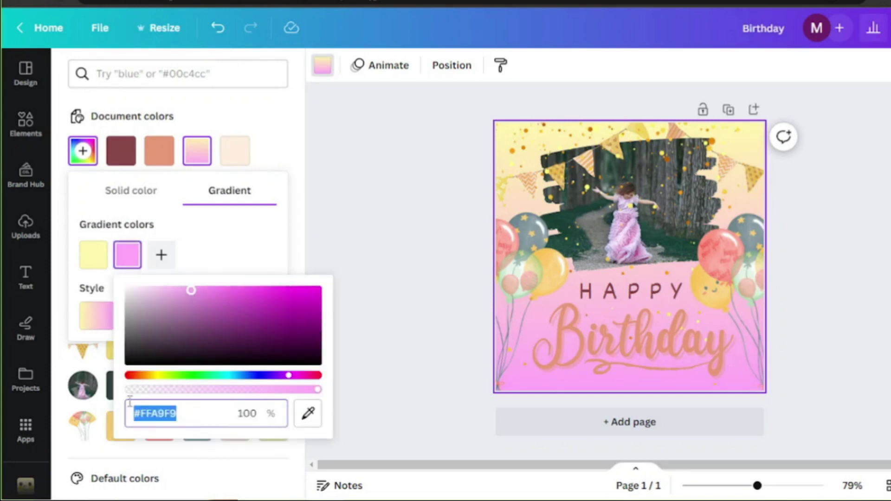
pyautogui.hotkey('ctrl', 'v')
pyautogui.click(96, 260)
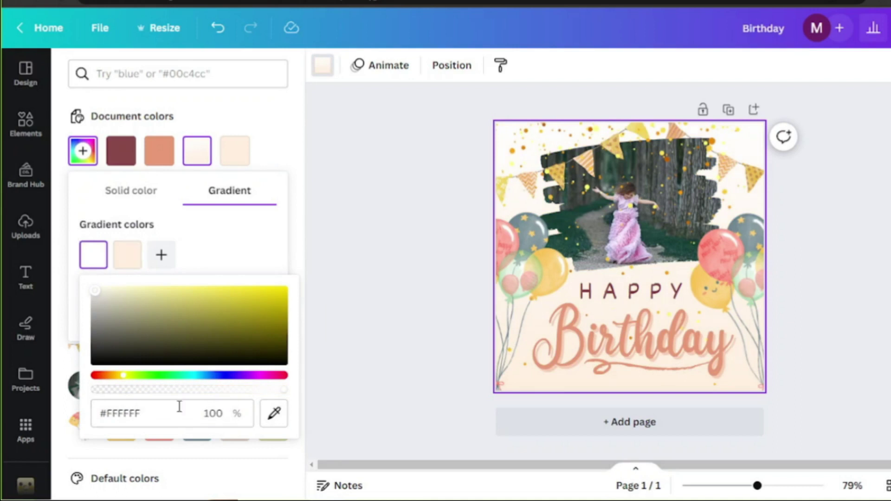
pyautogui.hotkey('ctrl', 'v')
pyautogui.click(122, 256)
pyautogui.moveTo(168, 296); pyautogui.dragTo(116, 272)
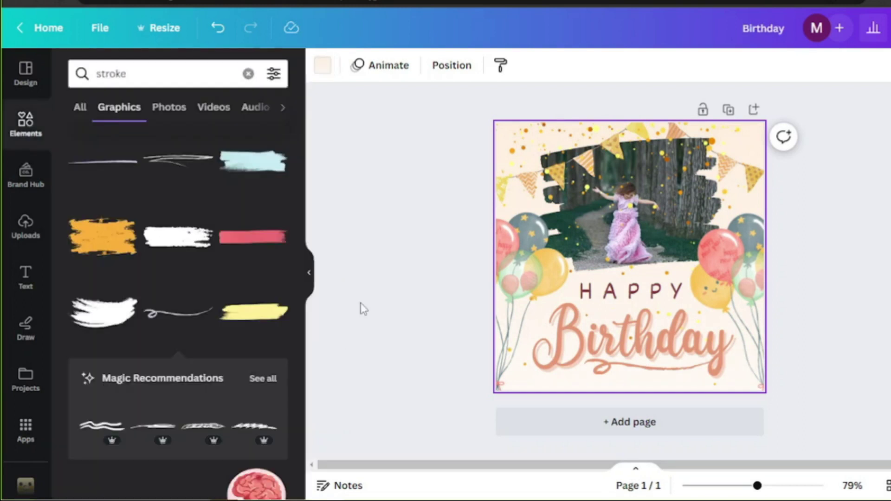
# Adjust the confetti overlay's placement so that its dots spread across the whole card
pyautogui.click(309, 274)
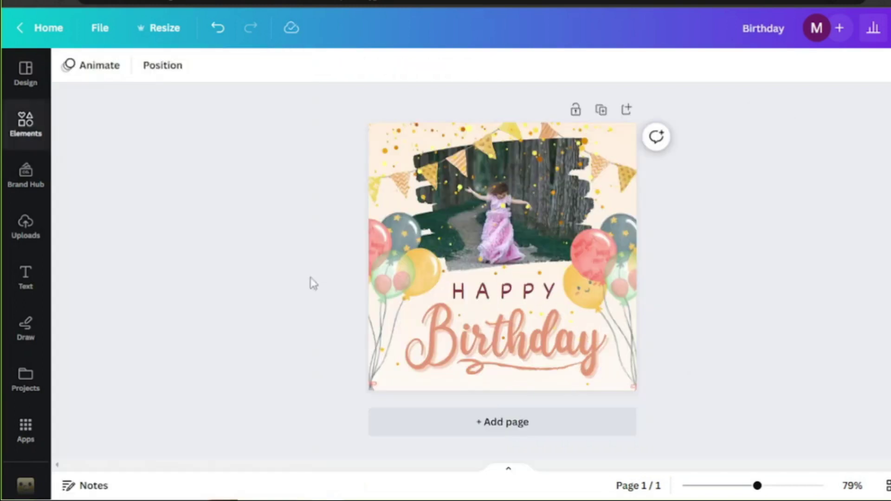
pyautogui.moveTo(433, 135); pyautogui.dragTo(469, 133)
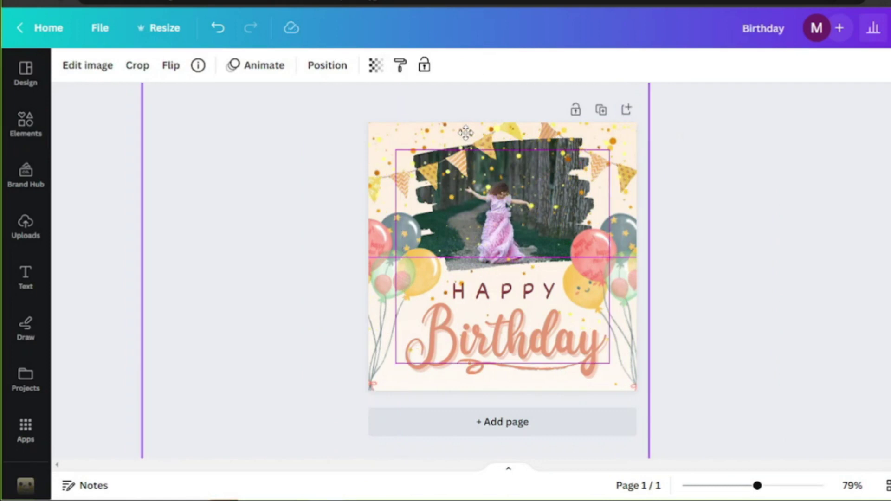
pyautogui.moveTo(757, 485); pyautogui.dragTo(724, 485)
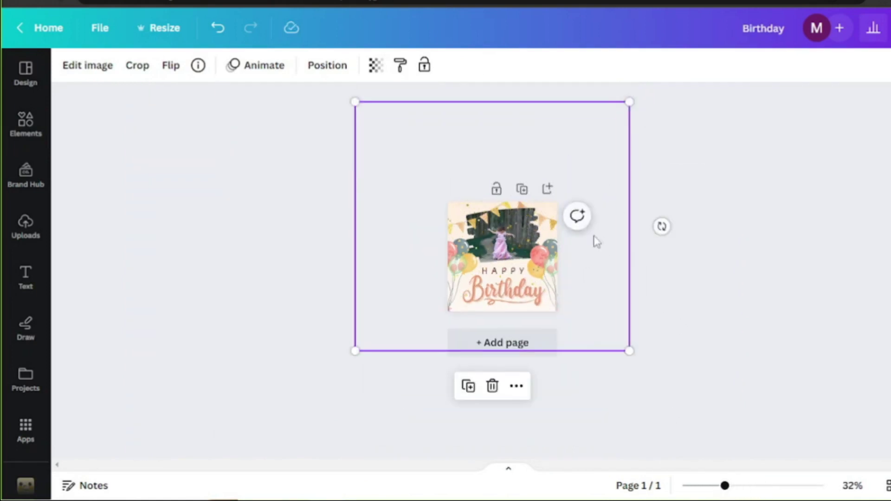
pyautogui.keyDown('ctrl'); pyautogui.scroll(6, 711, 213); pyautogui.keyUp('ctrl')
pyautogui.moveTo(696, 353); pyautogui.dragTo(728, 405)
pyautogui.click(861, 291)
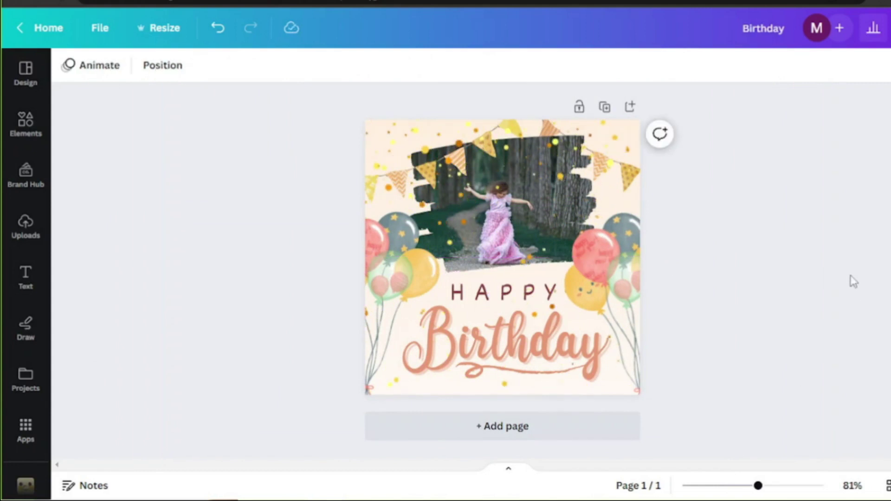
pyautogui.moveTo(758, 485); pyautogui.dragTo(768, 487)
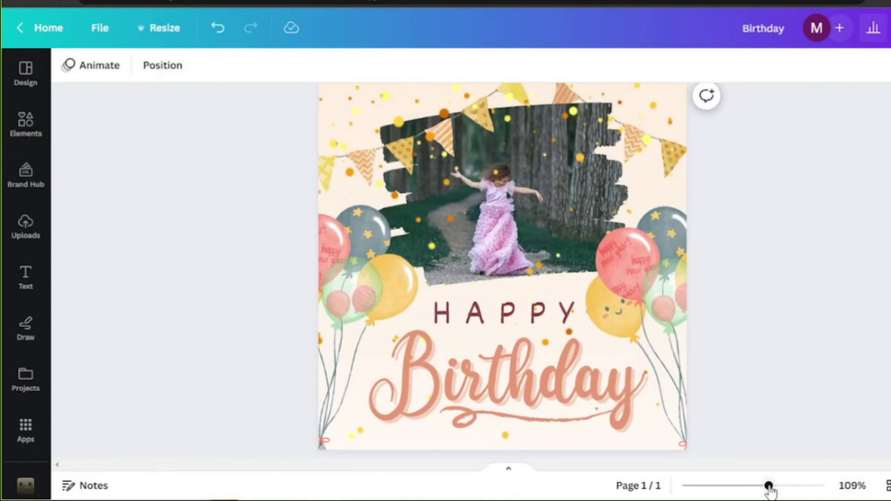